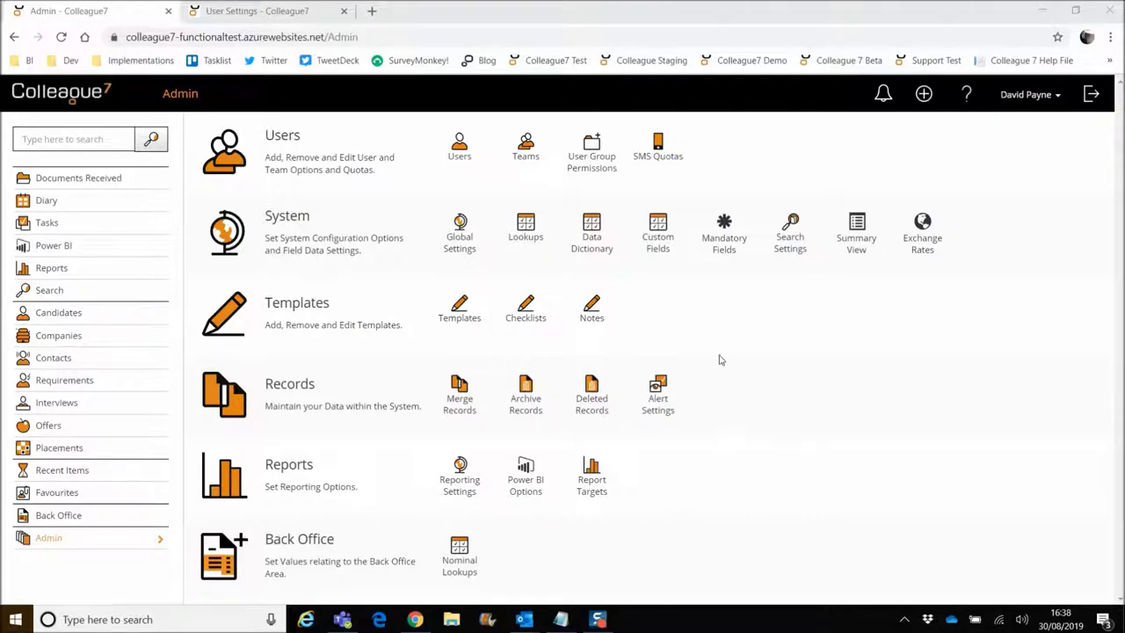
Verify the ADMIN group has Full Access for Enable Post to Broadbean, then go to User Settings.
left_click(592, 161)
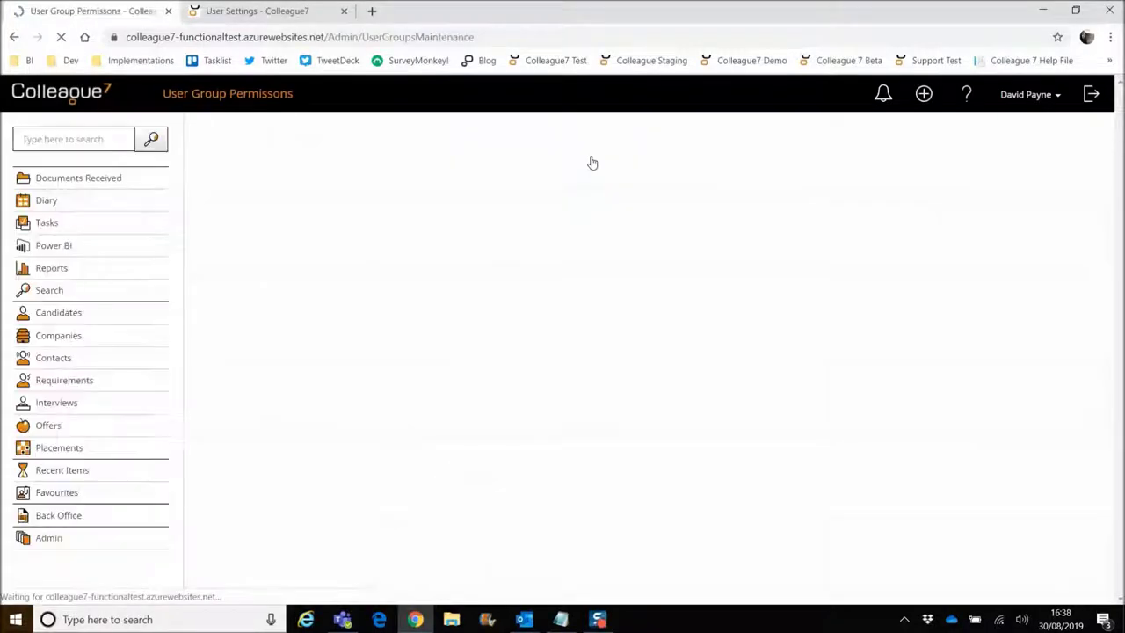
left_click(246, 337)
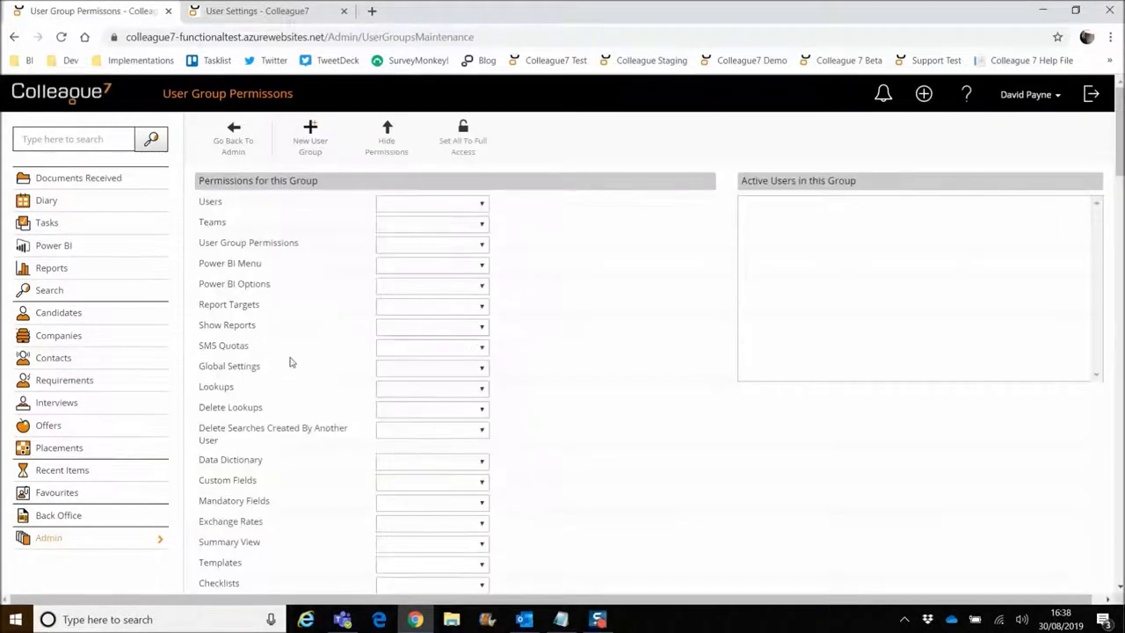
scroll(296, 397, "down", 6)
scroll(299, 400, "down", 3)
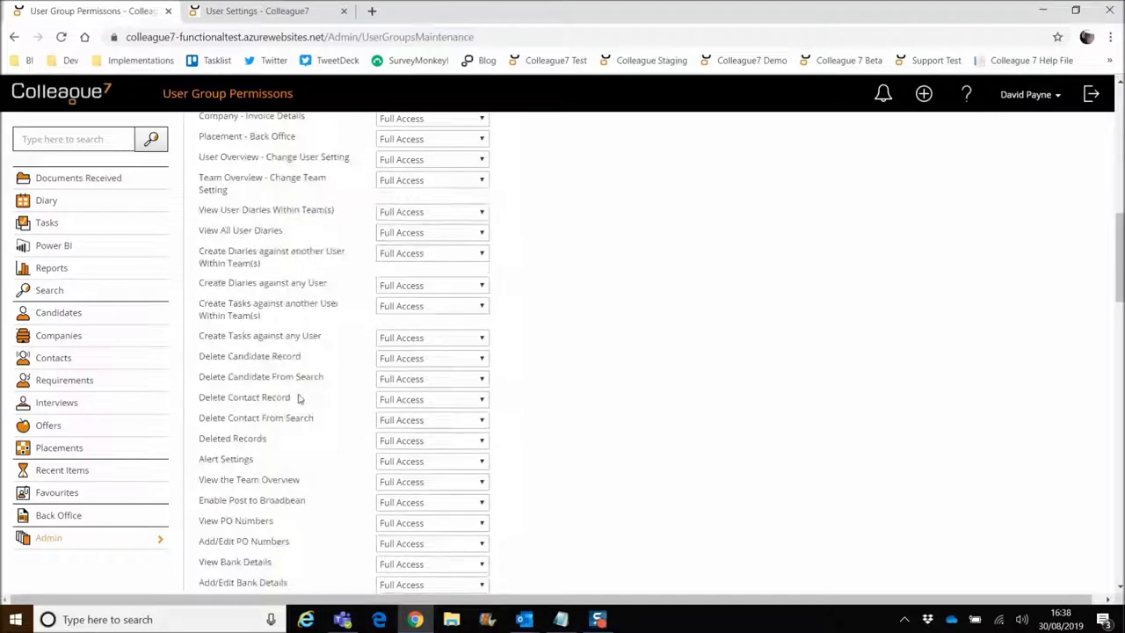
left_click_drag(201, 428, 293, 431)
left_click(550, 437)
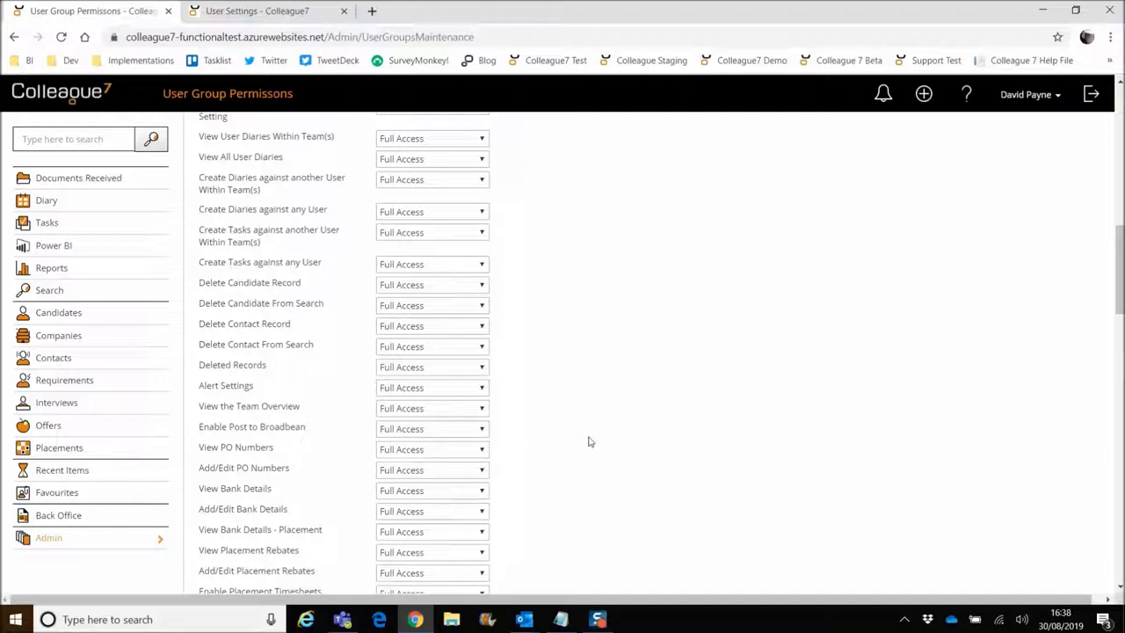
left_click(406, 430)
left_click(542, 433)
scroll(574, 438, "up", 15)
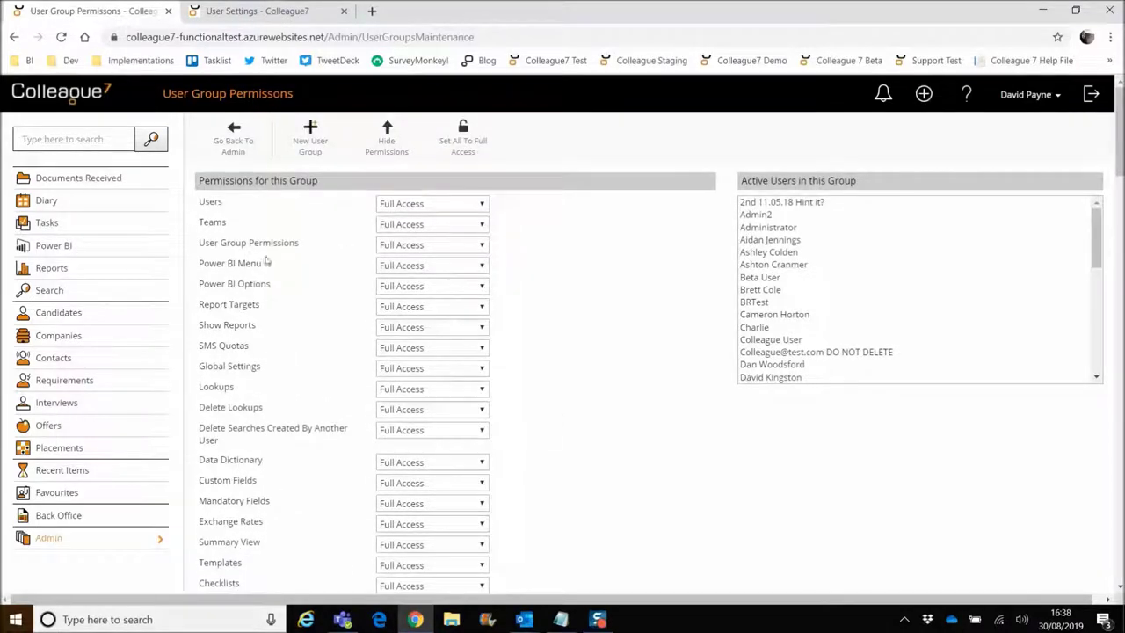
left_click(276, 15)
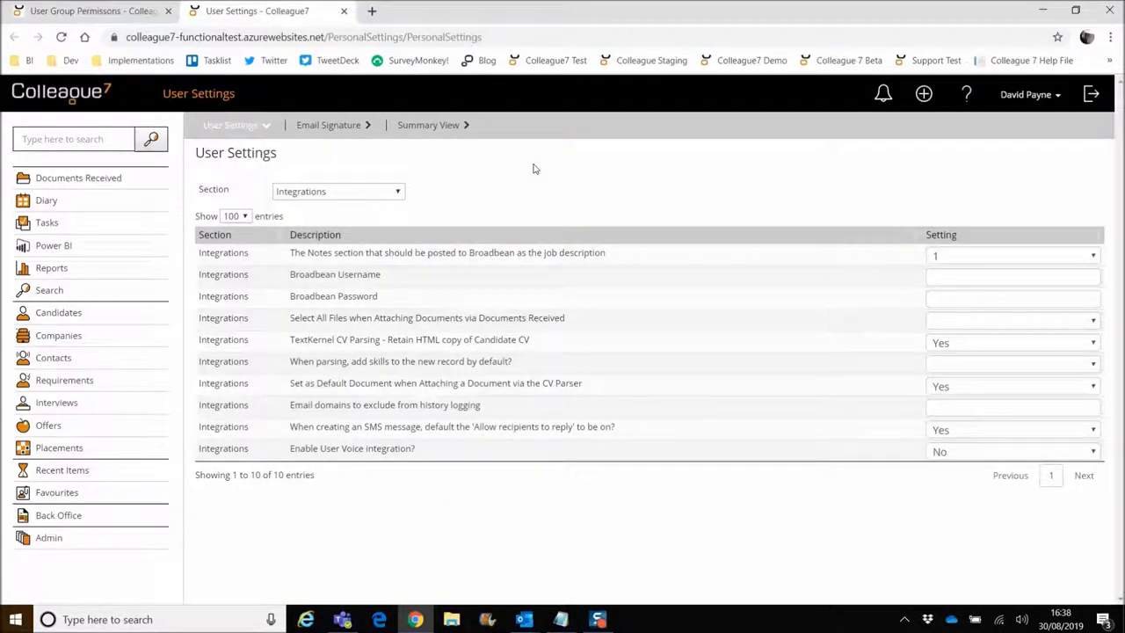
left_click(1034, 96)
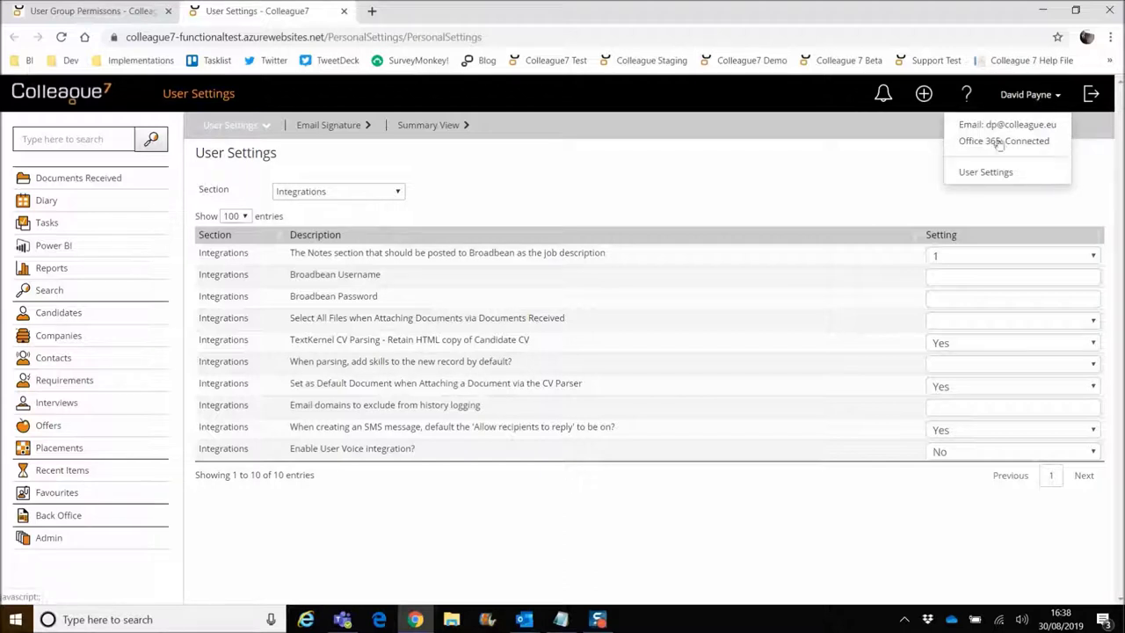
left_click(971, 176)
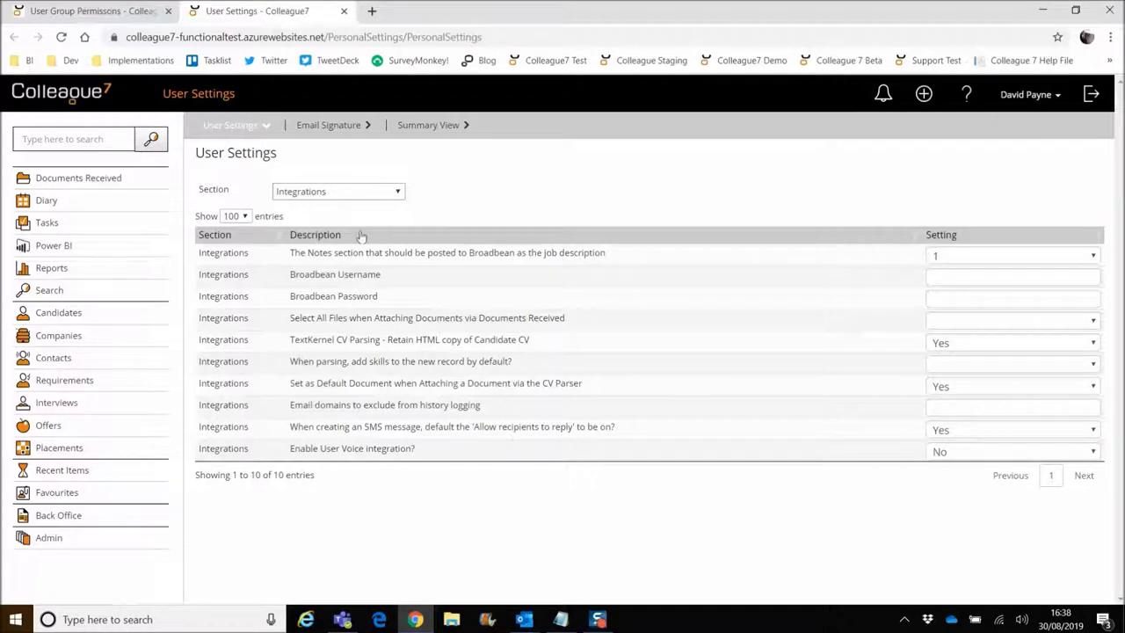
left_click(950, 277)
left_click(942, 298)
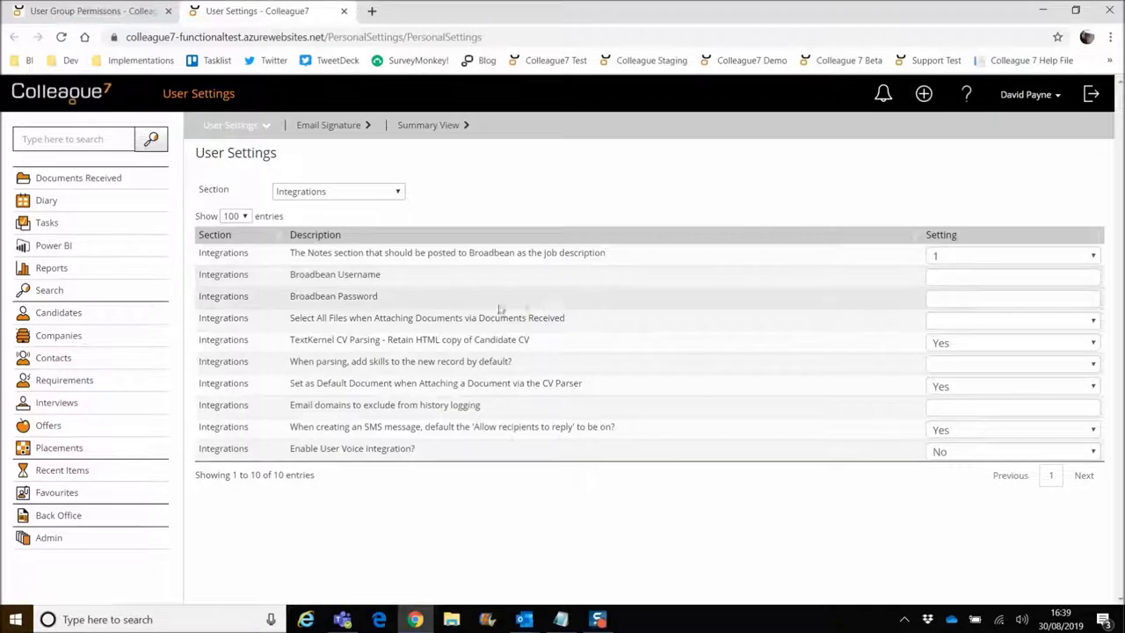
left_click(962, 299)
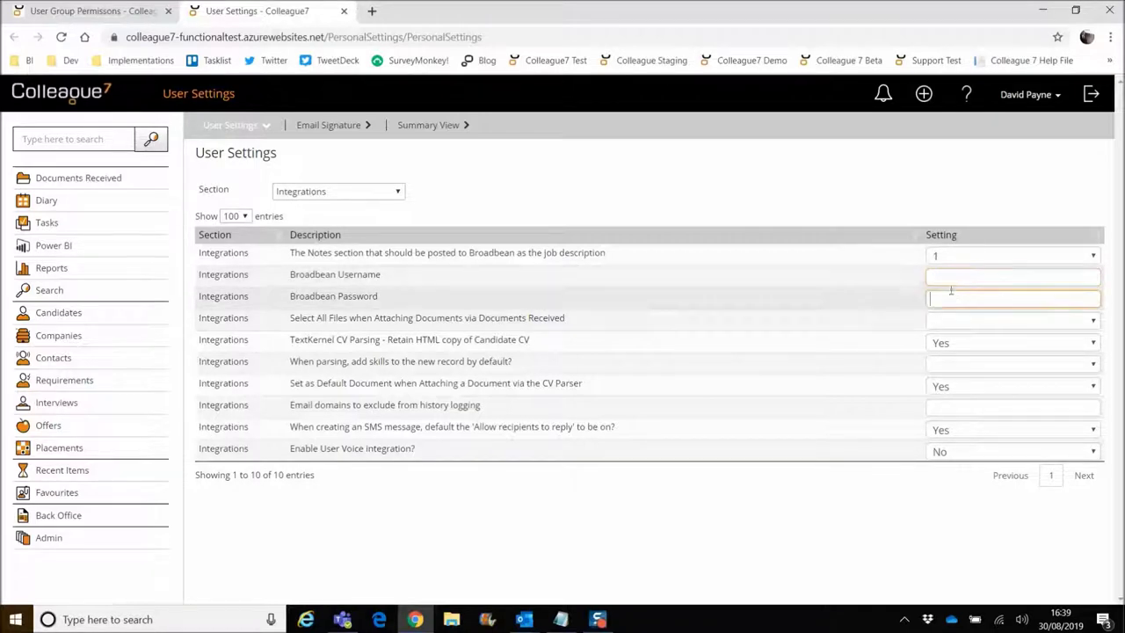
left_click(835, 194)
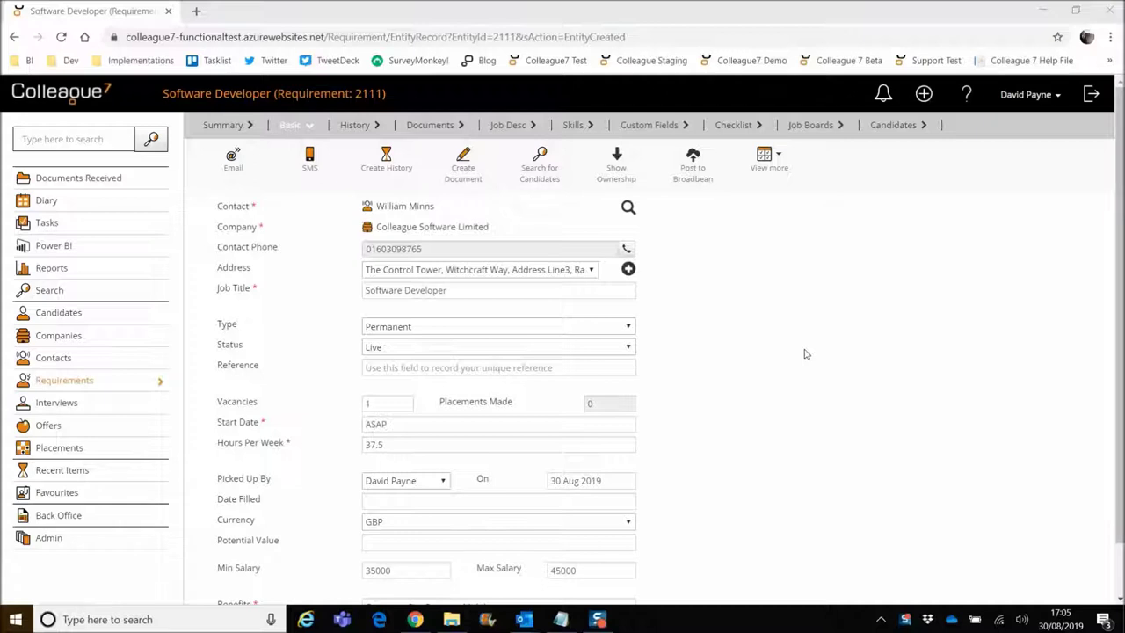
Review the Software Developer job description, then confirm posting the requirement to Broadbean.
scroll(734, 453, "down", 1)
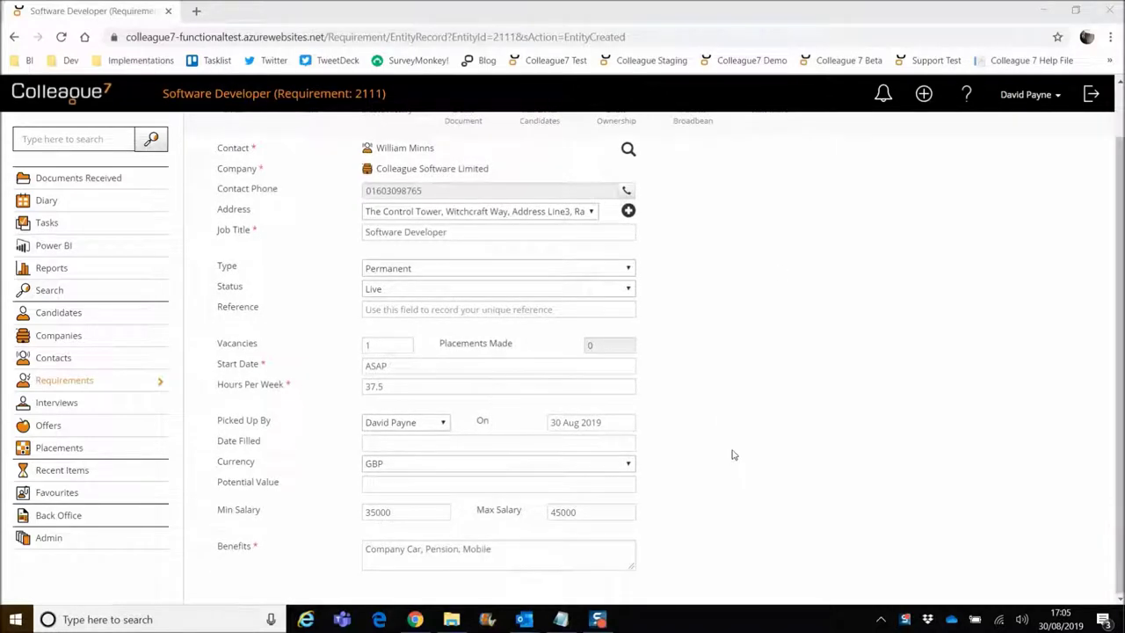
scroll(693, 517, "up", 1)
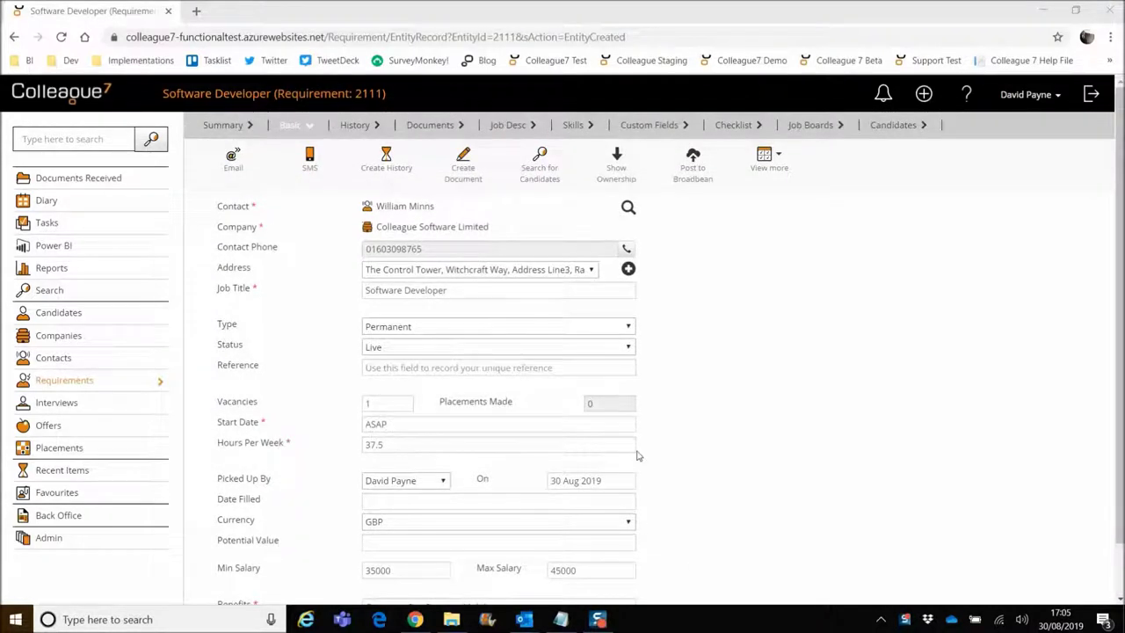
left_click(505, 131)
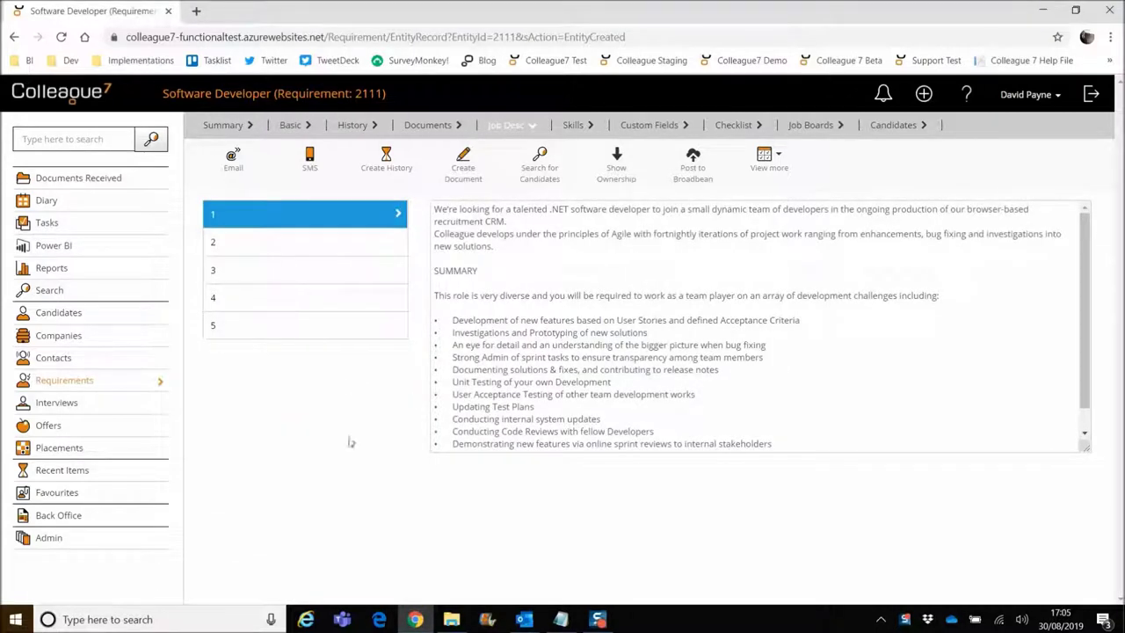
left_click(292, 127)
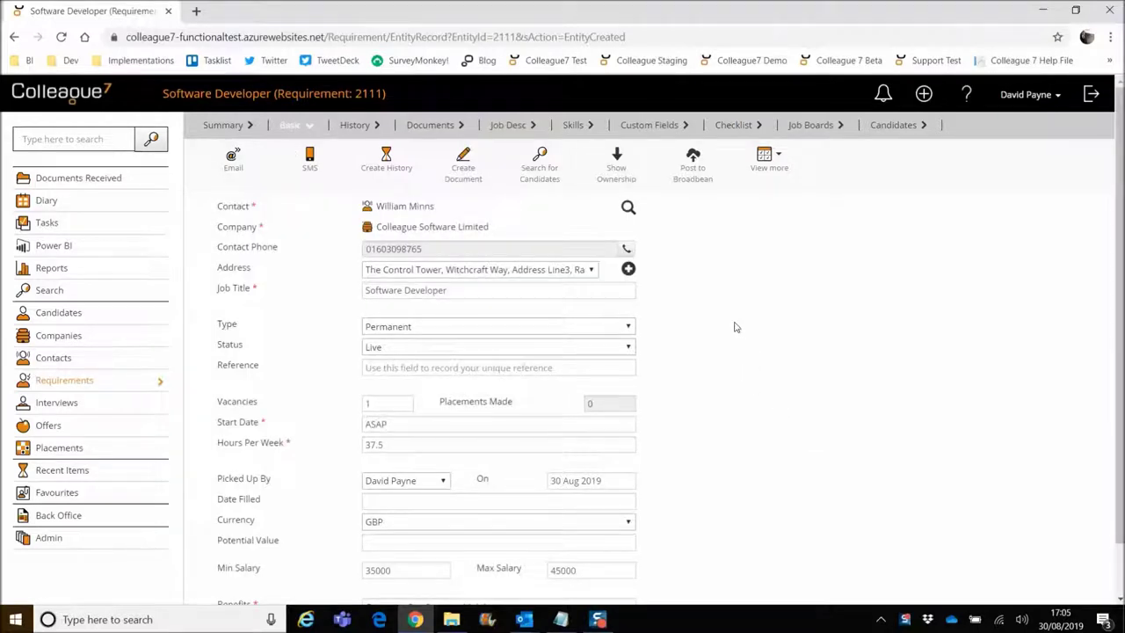
left_click(695, 179)
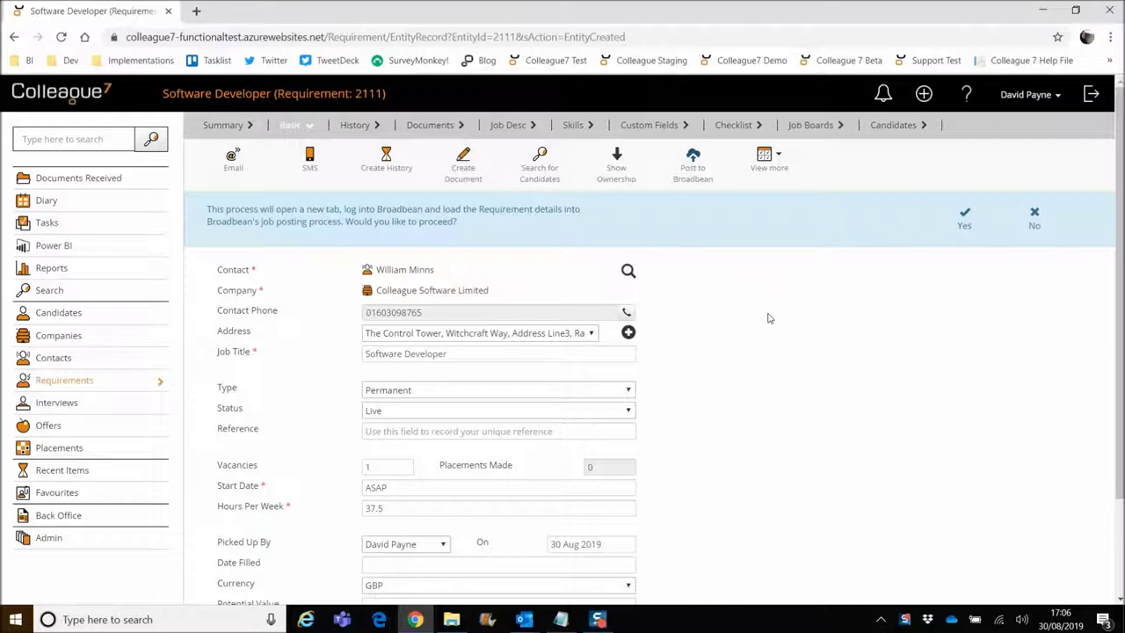
left_click(964, 228)
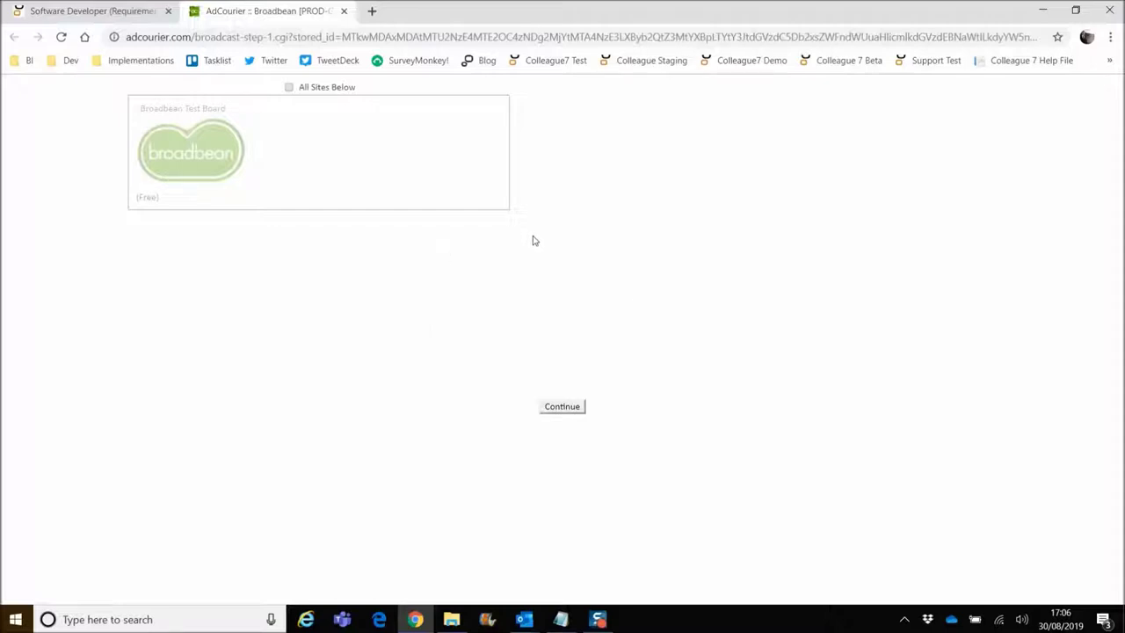
Select the Broadbean Test Board as destination and continue to the advert details.
left_click(301, 167)
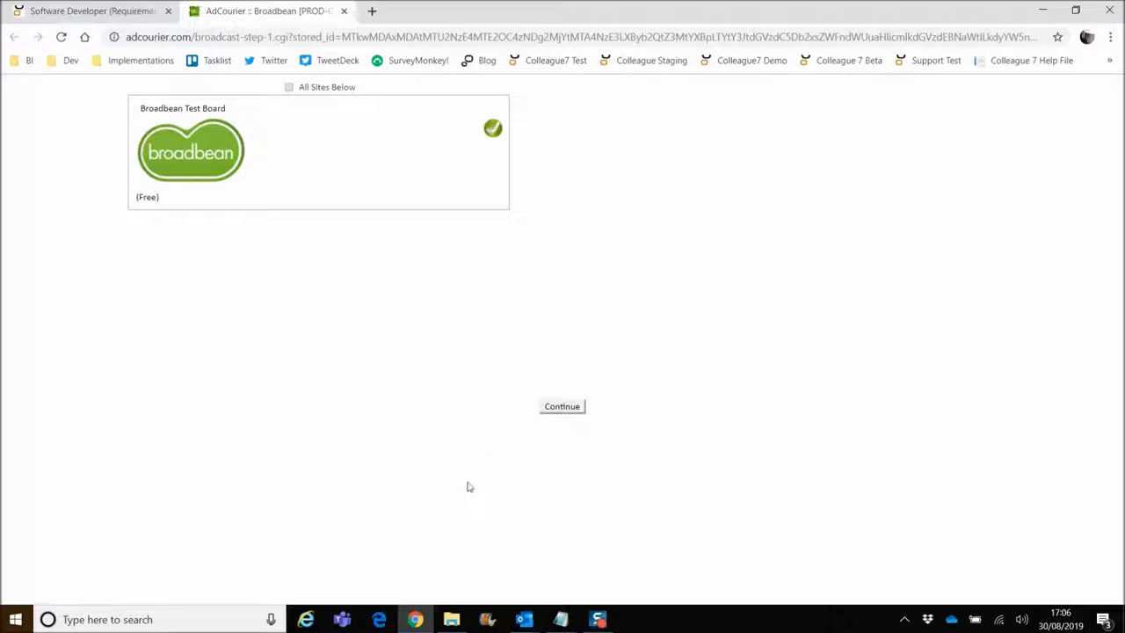
left_click(562, 407)
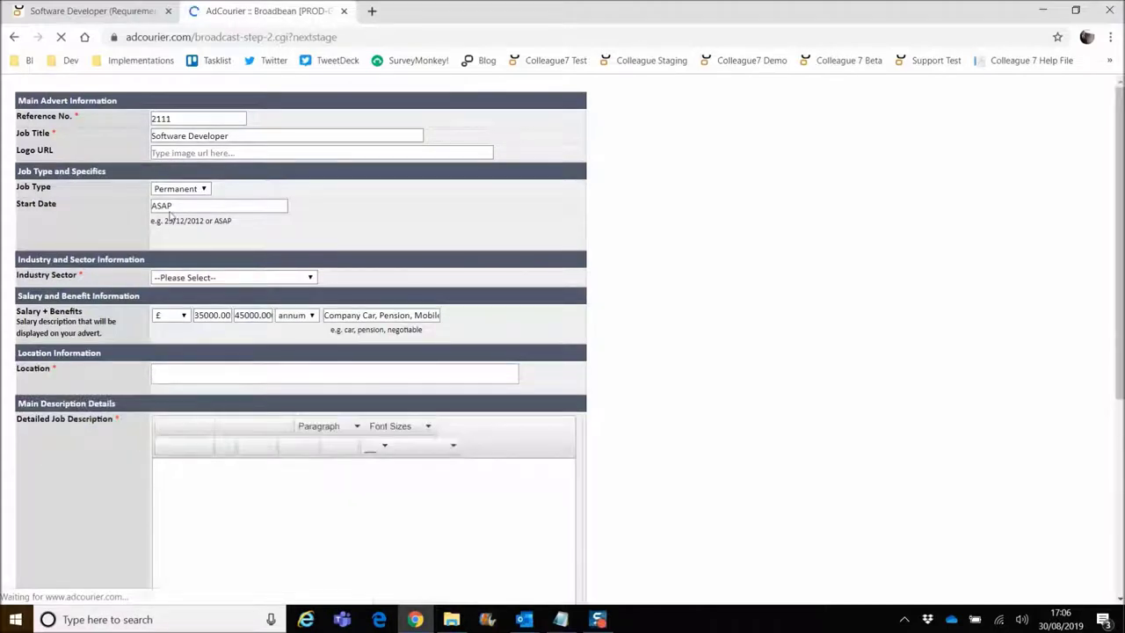
Set the advert's Industry Sector to IT.
left_click(232, 280)
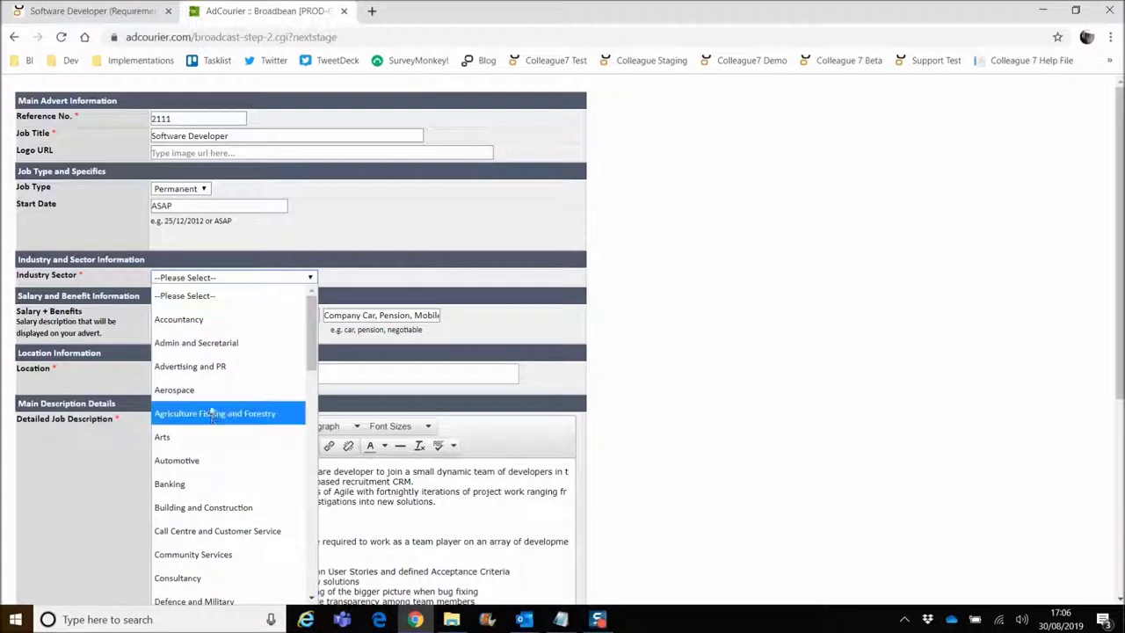
scroll(210, 416, "down", 4)
scroll(210, 416, "down", 3)
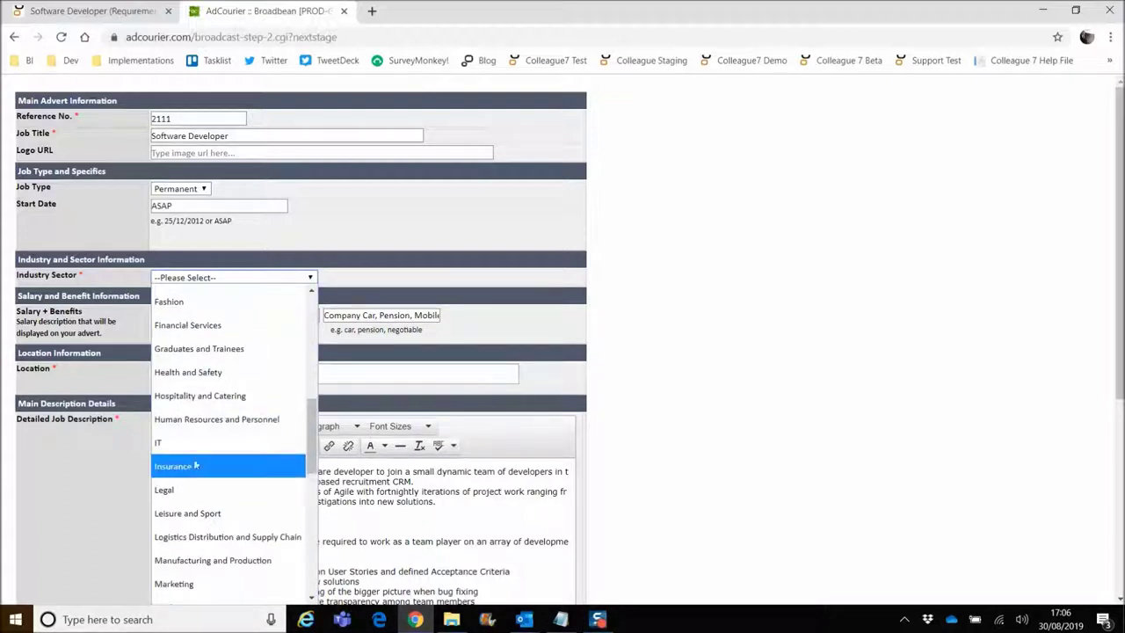
left_click(203, 464)
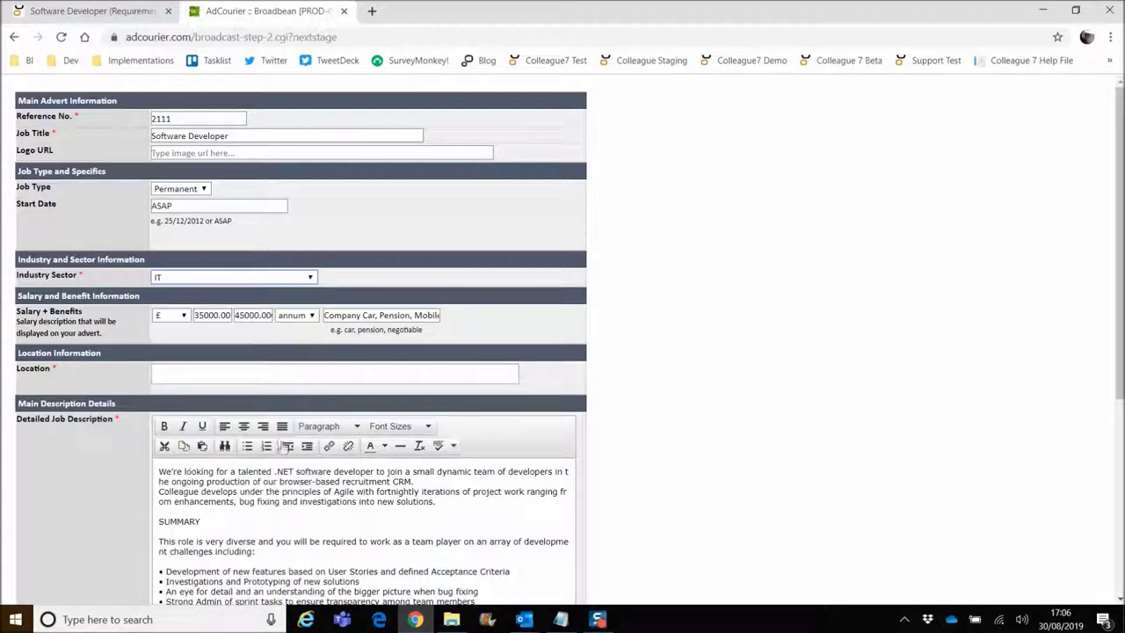
Set the location to Chichester (W. Sussex) and continue to the advert review page.
left_click(187, 372)
type("Chcih")
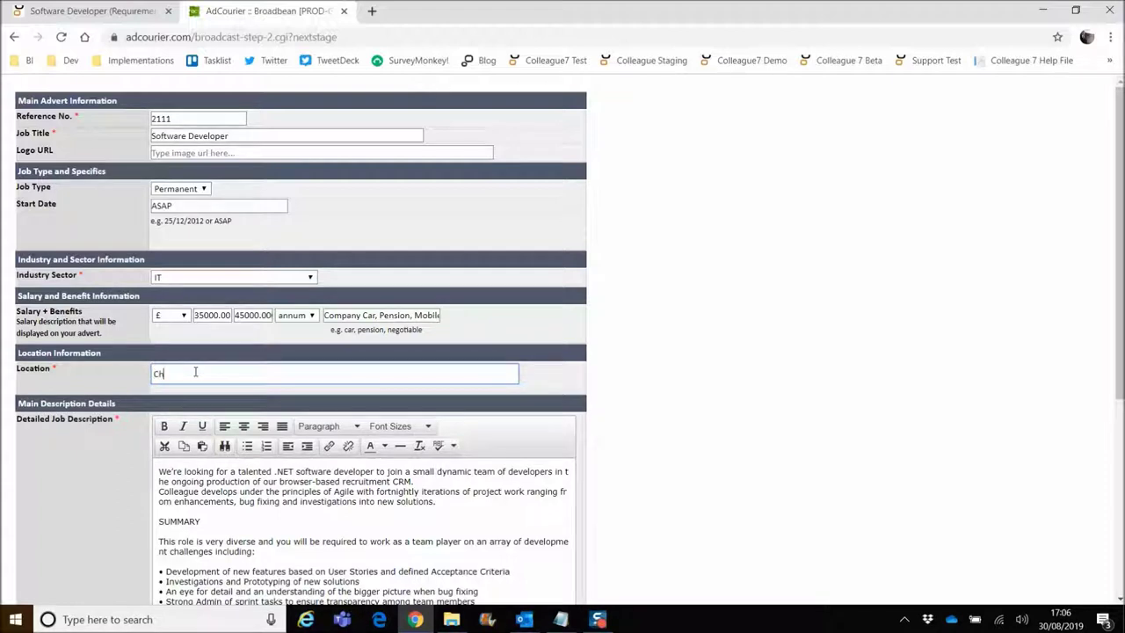
key("BackSpace")
key("BackSpace")
key("BackSpace")
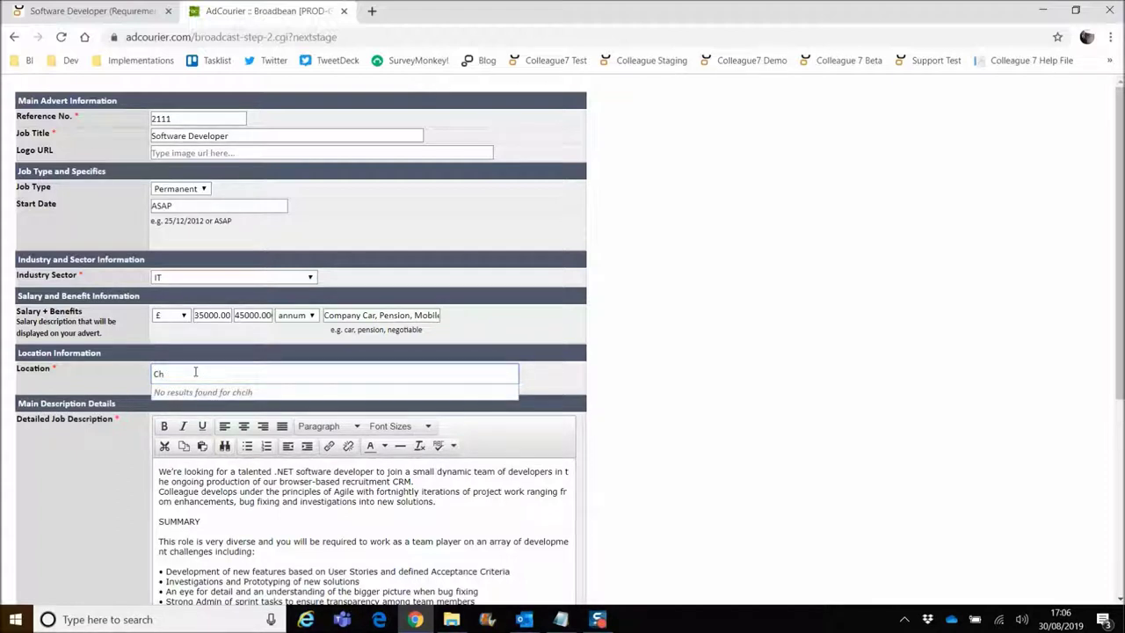
type("ichester")
left_click(235, 393)
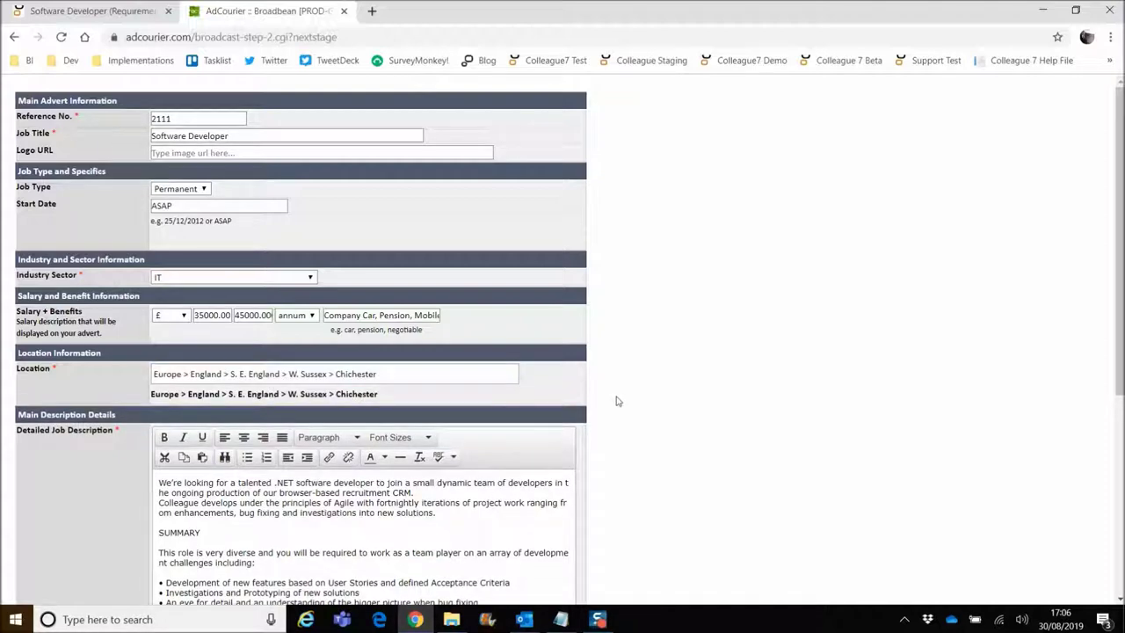
scroll(677, 382, "down", 3)
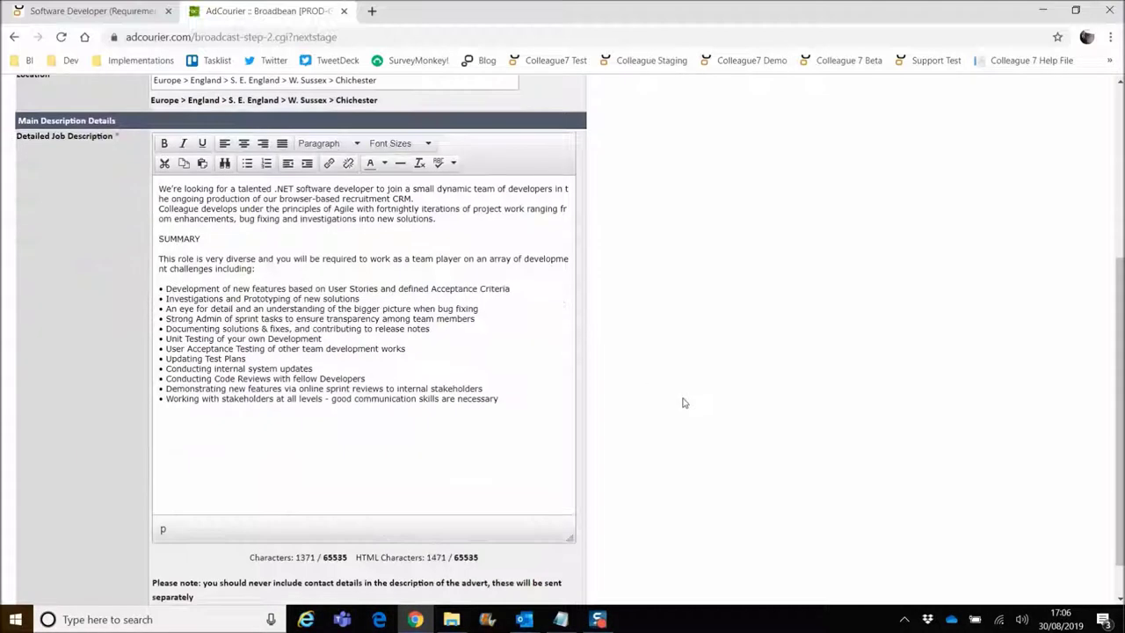
scroll(685, 401, "up", 3)
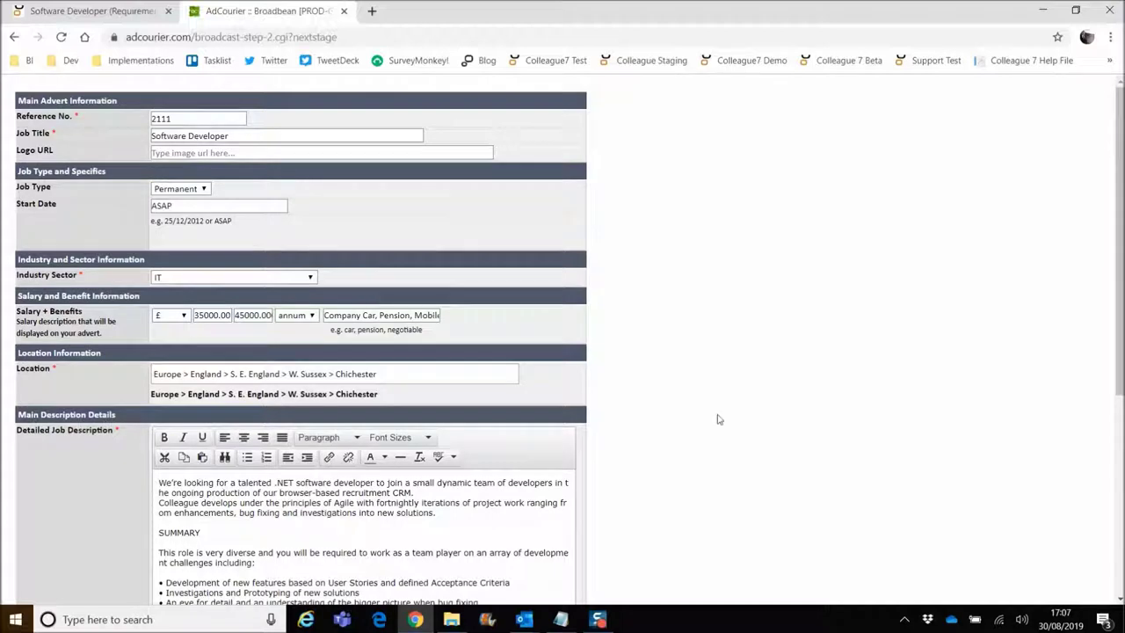
scroll(716, 419, "down", 3)
scroll(369, 593, "down", 1)
left_click(317, 593)
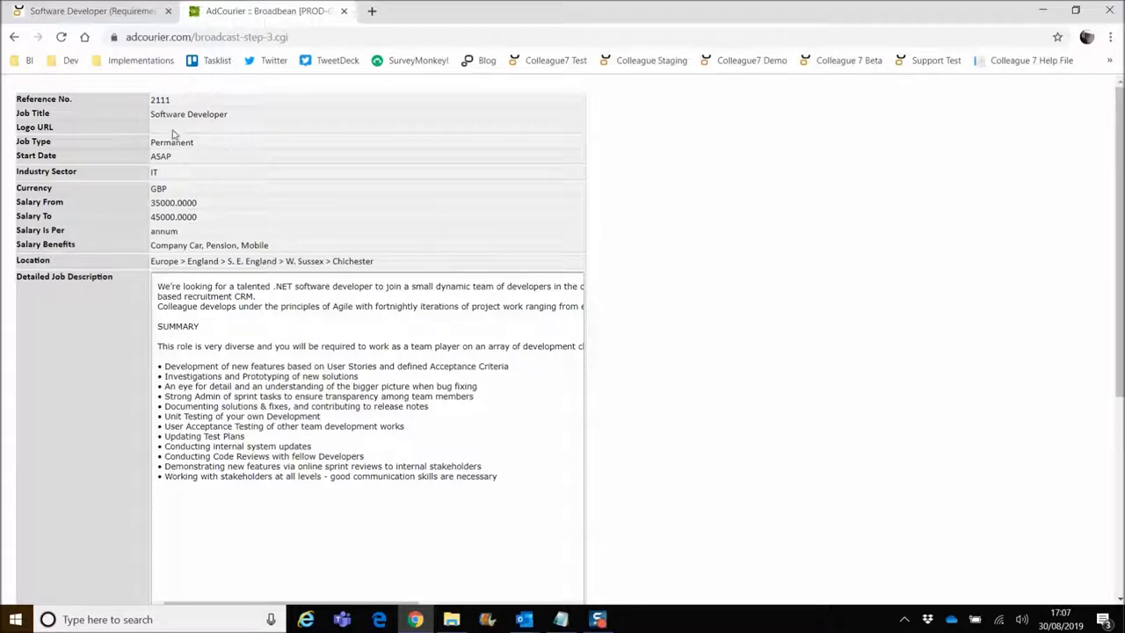
Send the advert to the Broadbean Test Board and close the AdCourier tab.
scroll(657, 387, "down", 4)
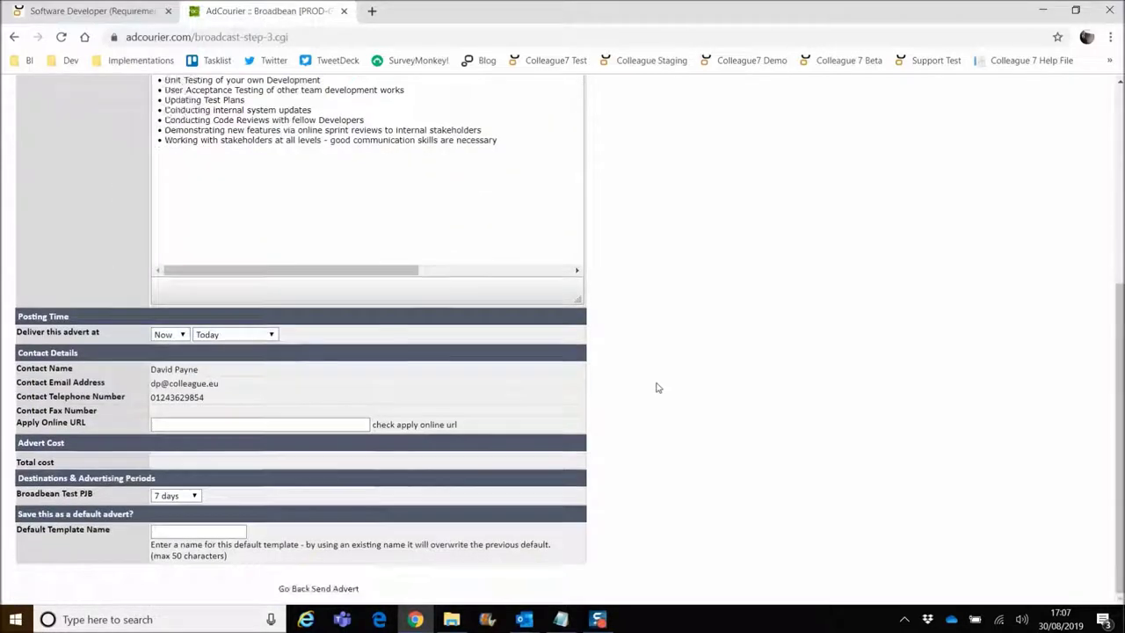
left_click(337, 589)
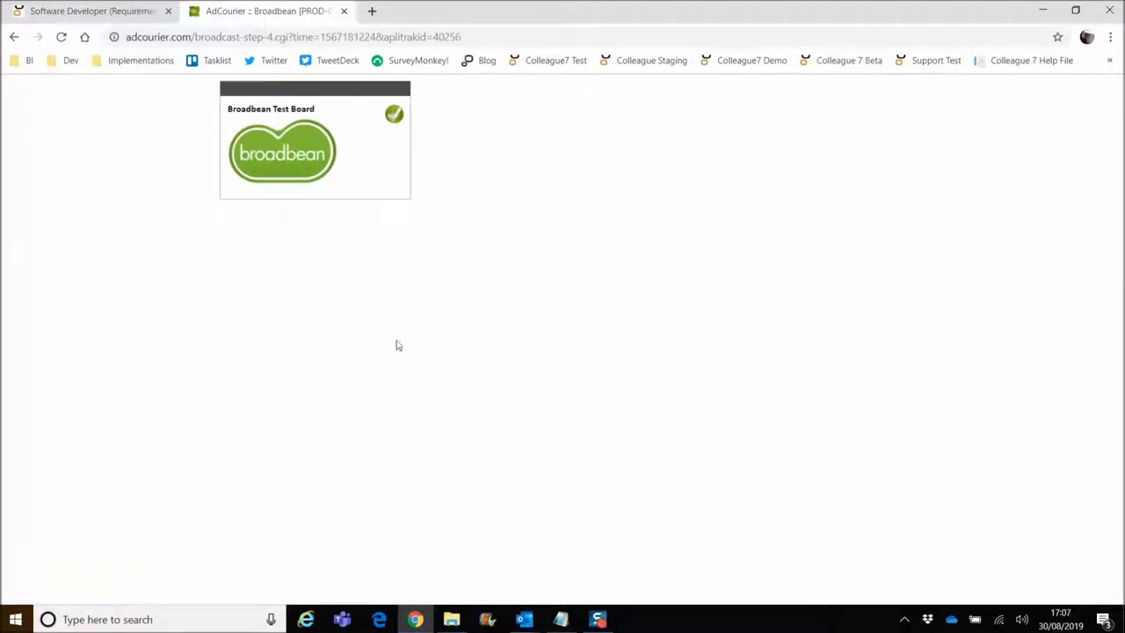
left_click(344, 12)
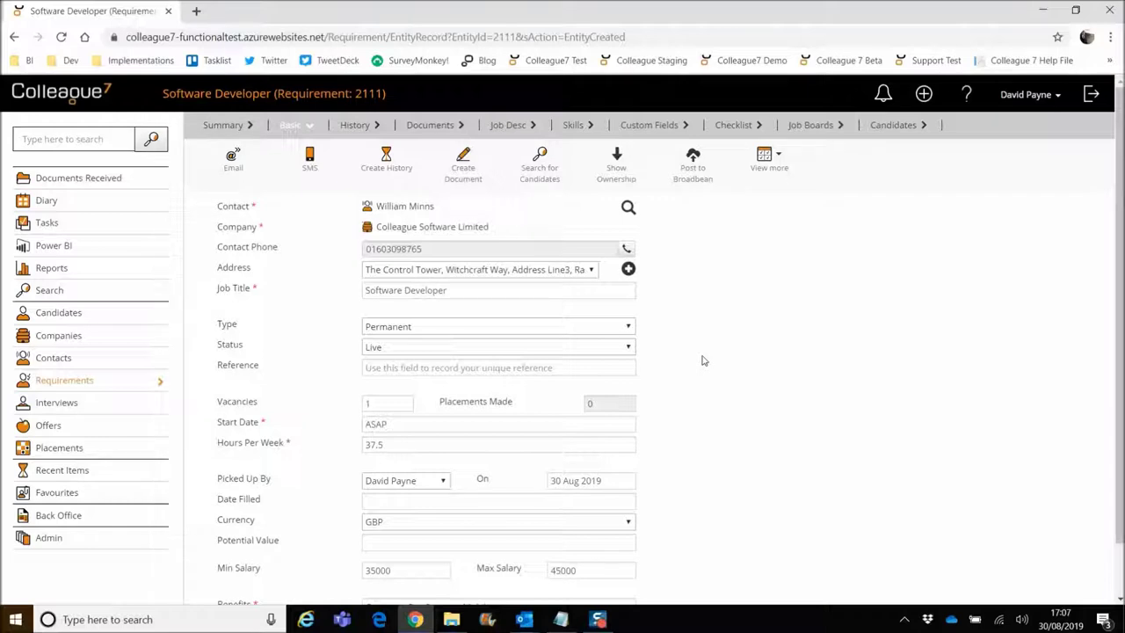
Show requirement 2111's Job Boards postings, with the Broadbean Test Board listed as Delivered.
left_click(808, 127)
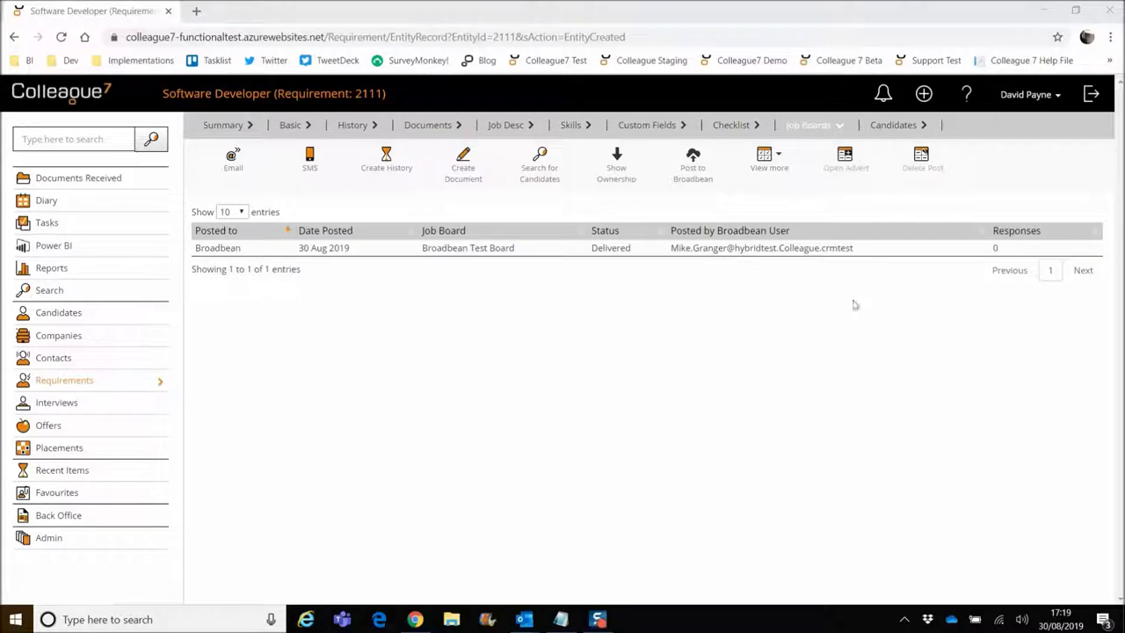
Open the Broadbean Test Board posting's advert in a new AdCourier tab.
left_click(865, 252)
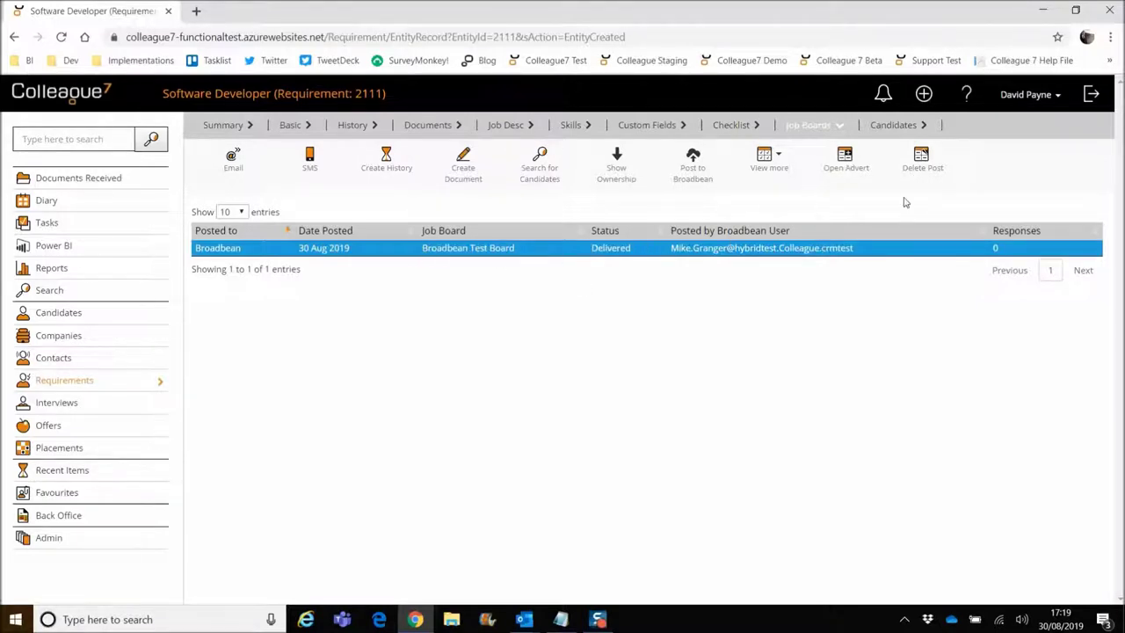
left_click(845, 162)
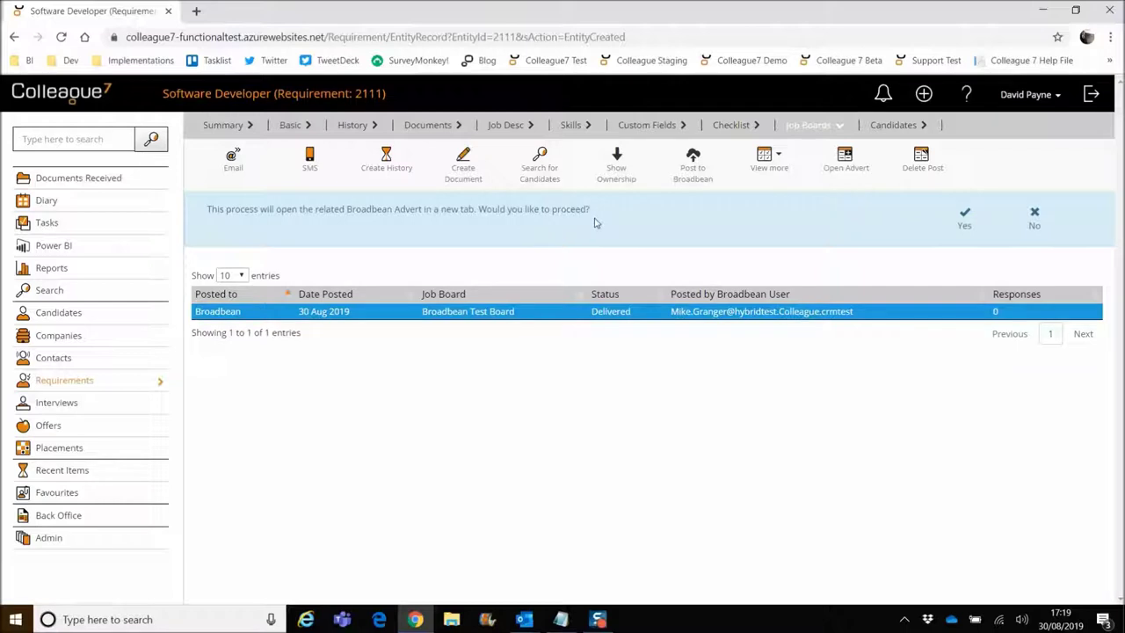
left_click(964, 222)
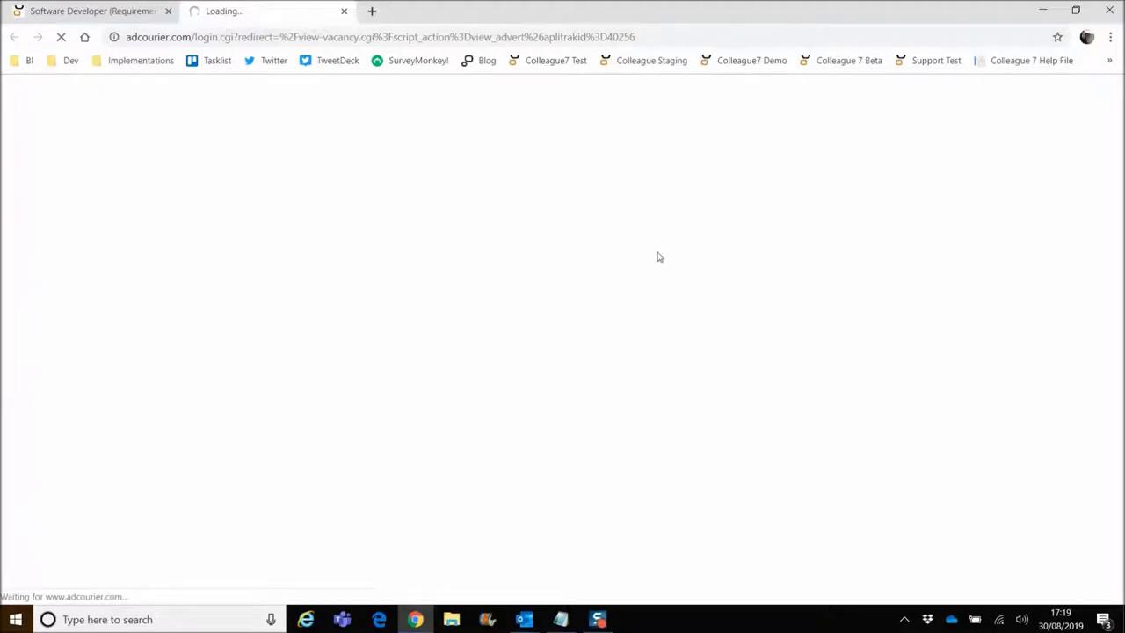
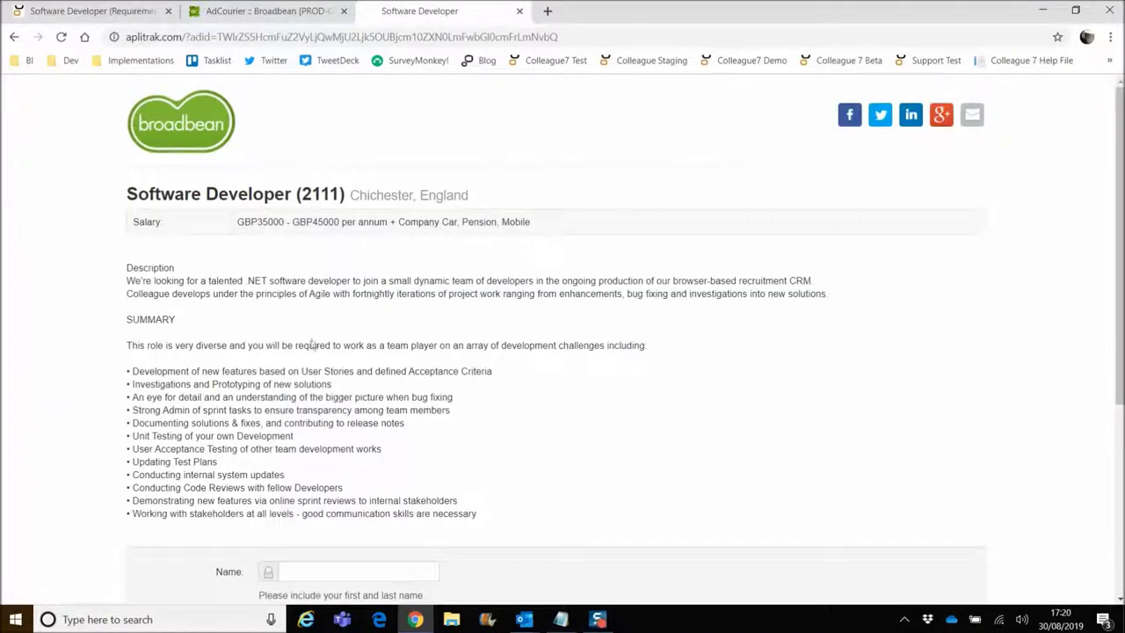
Enter the applicant's full name, e-mail address and phone number in the application form.
scroll(314, 344, "down", 2)
scroll(344, 349, "up", 2)
scroll(415, 425, "down", 3)
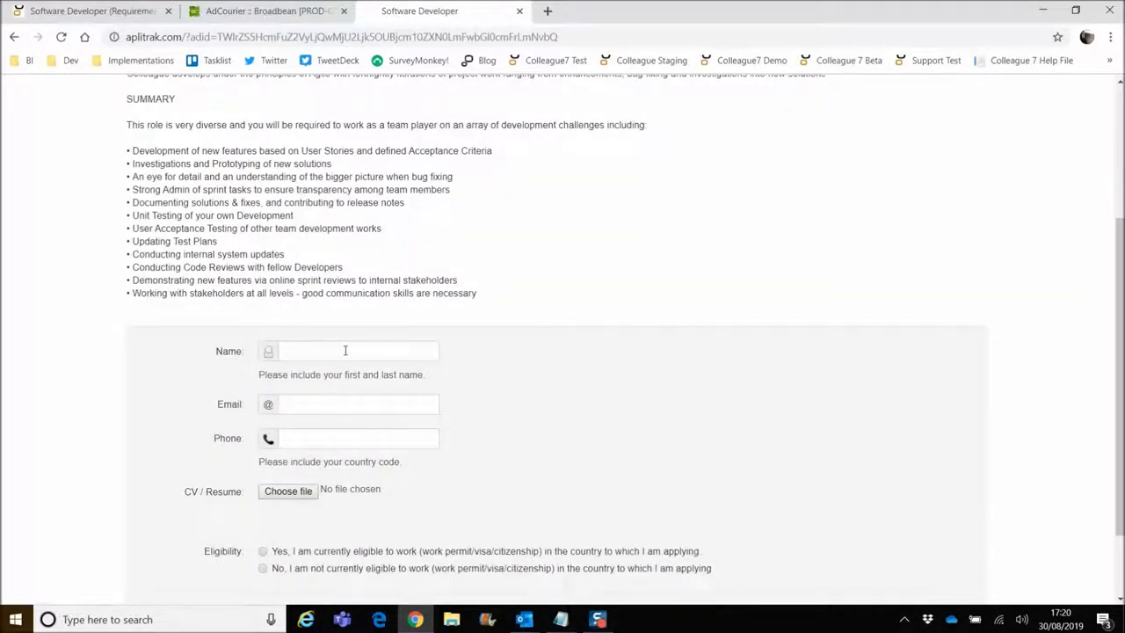
left_click(342, 350)
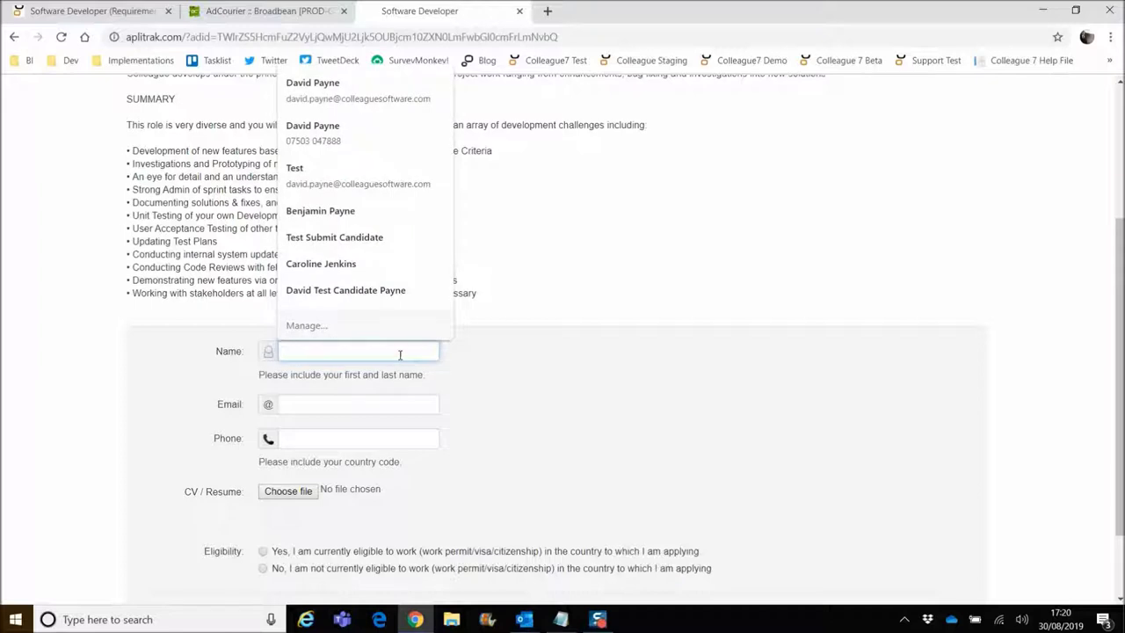
type("mARK")
key("BackSpace")
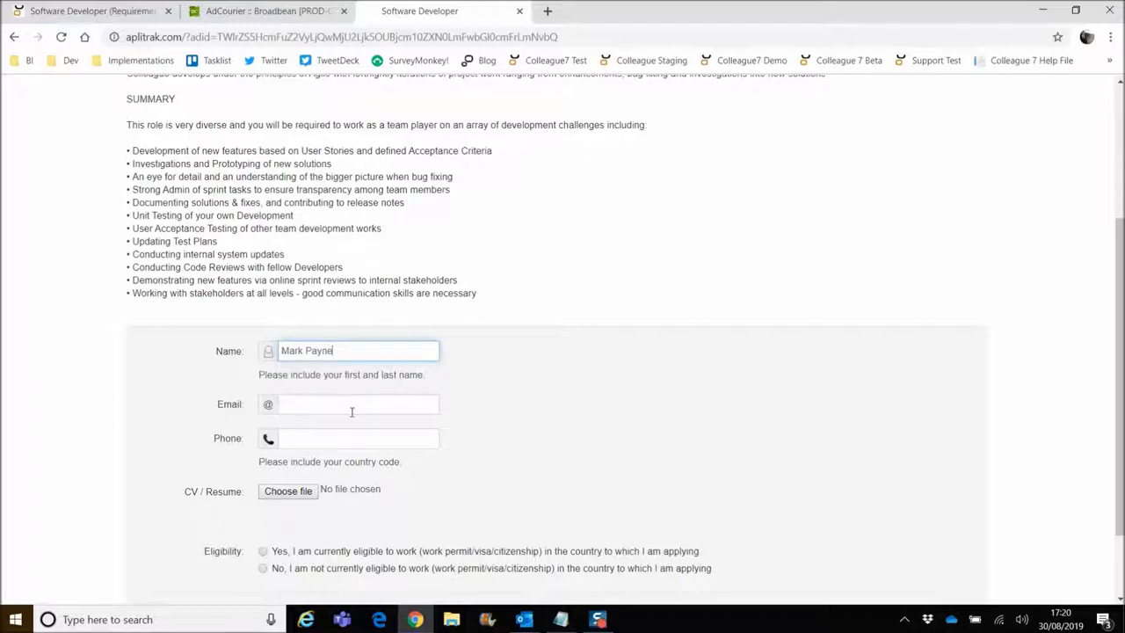
left_click(356, 406)
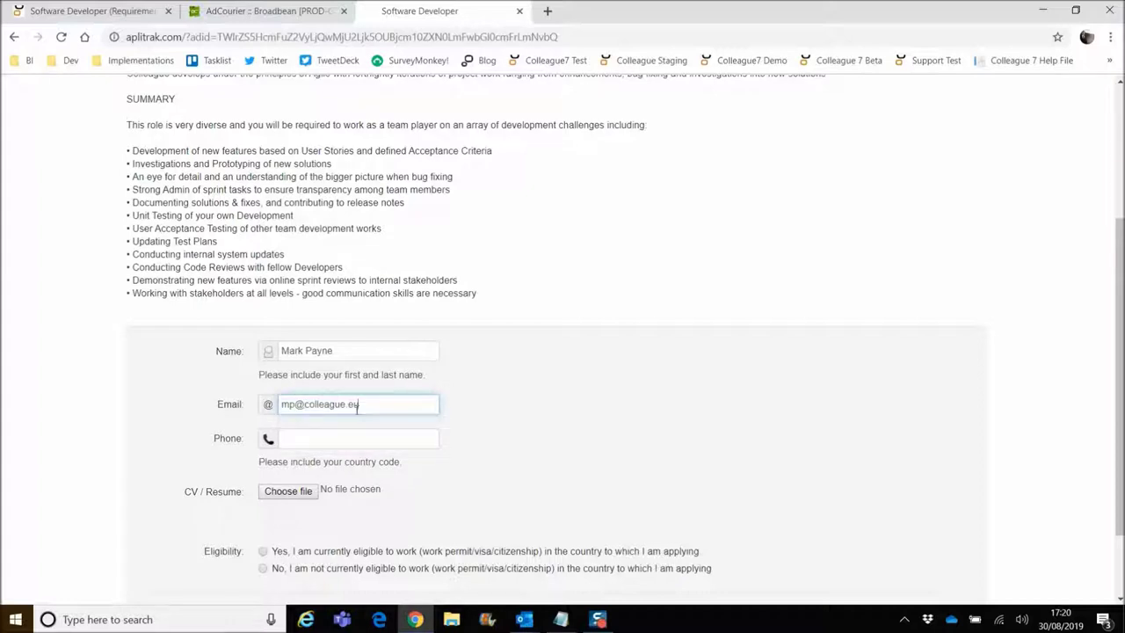
left_click(352, 440)
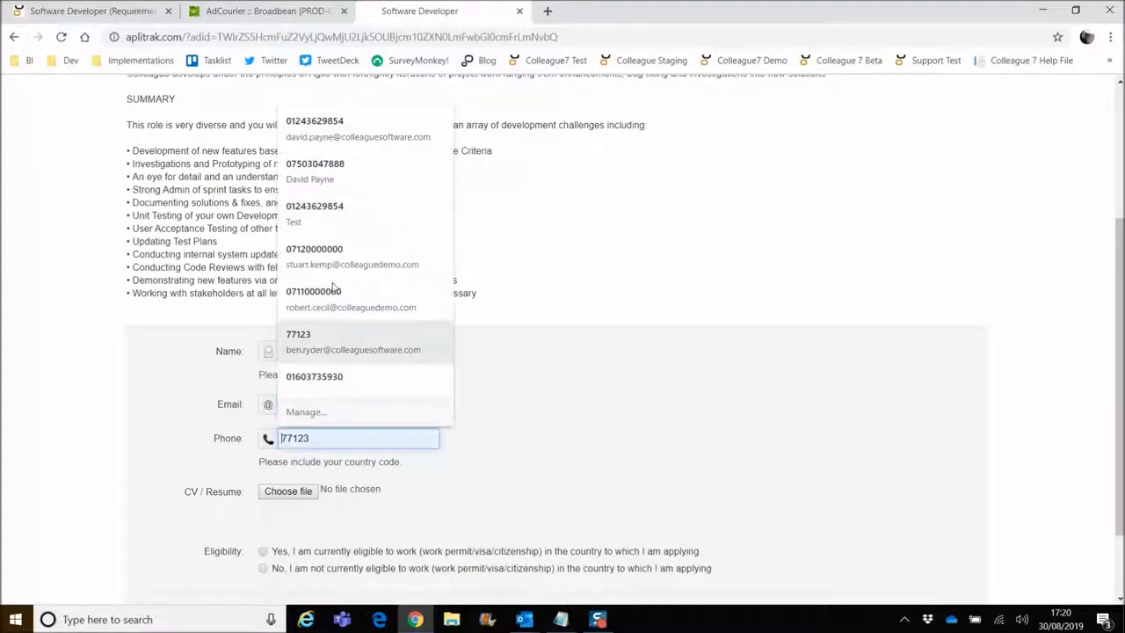
left_click(354, 120)
Attach the applicant's Word CV, tick Yes for work eligibility, and submit the application.
scroll(358, 530, "down", 1)
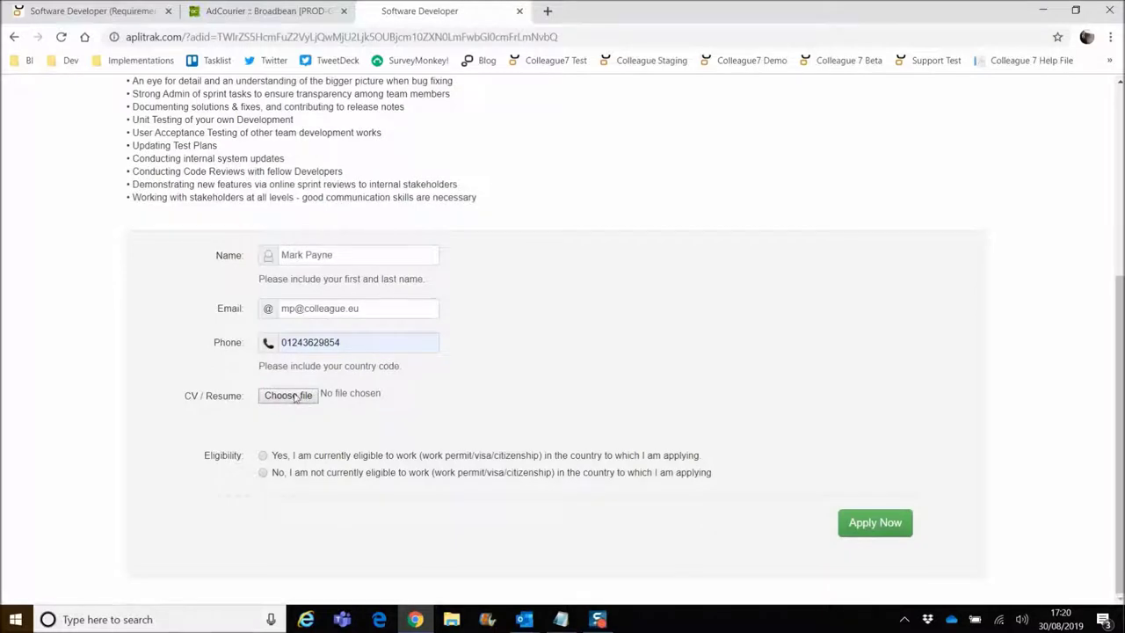
left_click(295, 401)
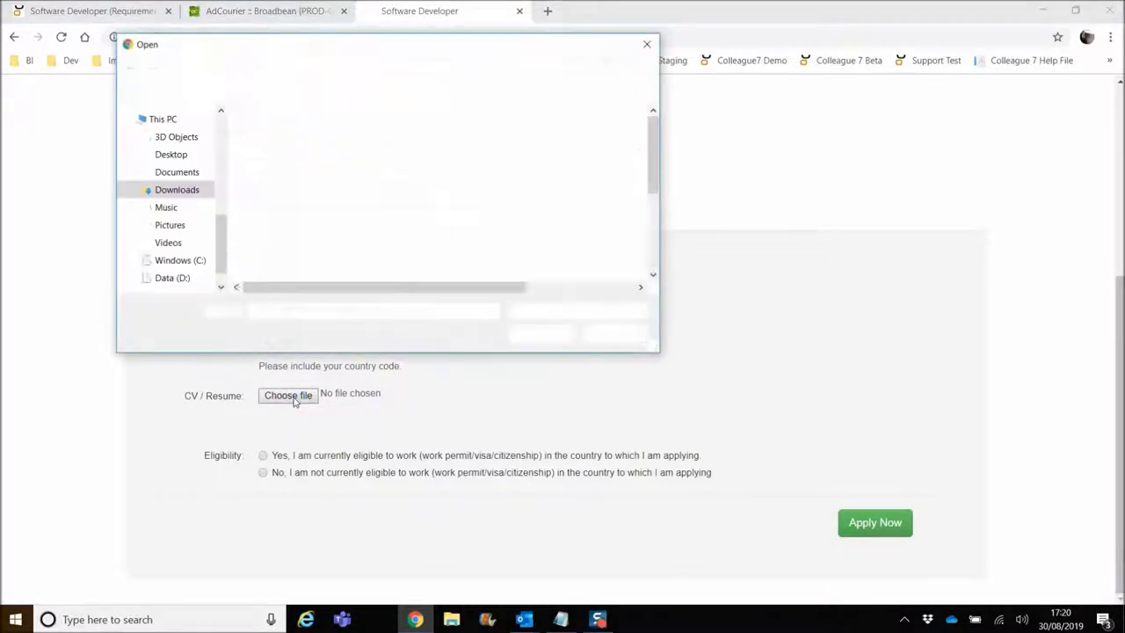
scroll(376, 233, "down", 3)
double_click(376, 239)
left_click(263, 455)
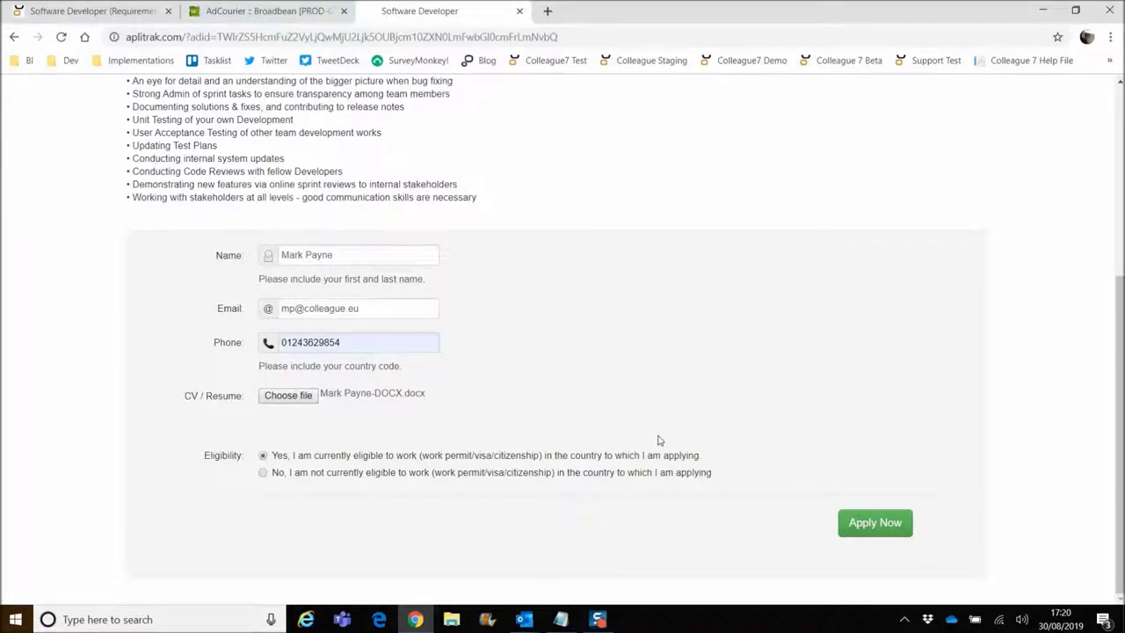
left_click(843, 531)
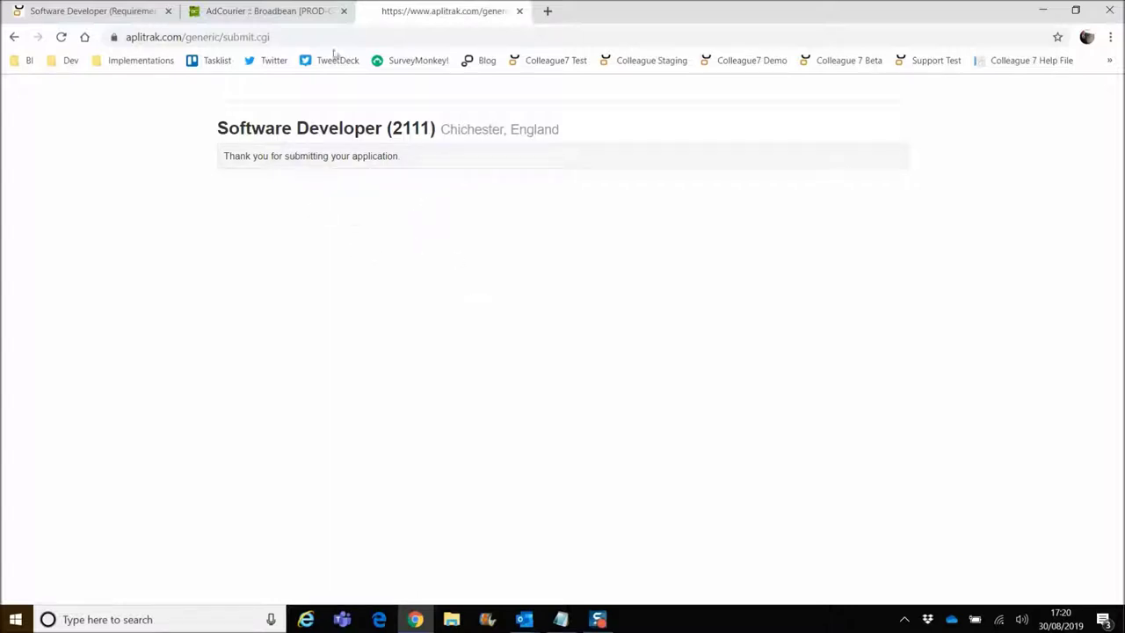
Close the aplitrak and AdCourier tabs and show requirement 2111's job board postings.
left_click(520, 10)
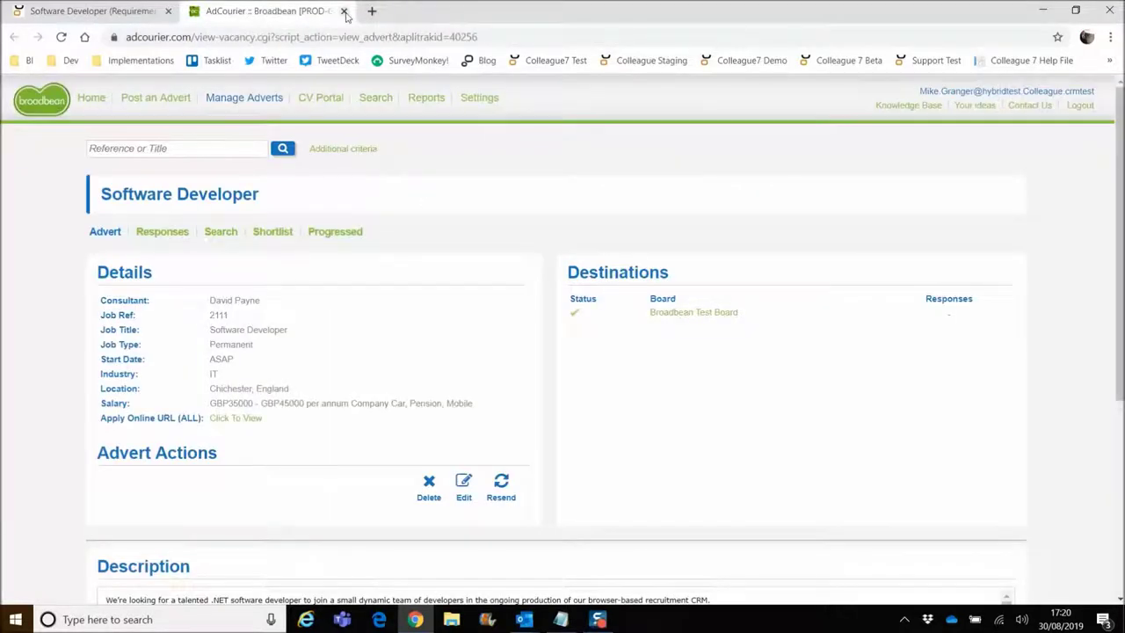
left_click(343, 11)
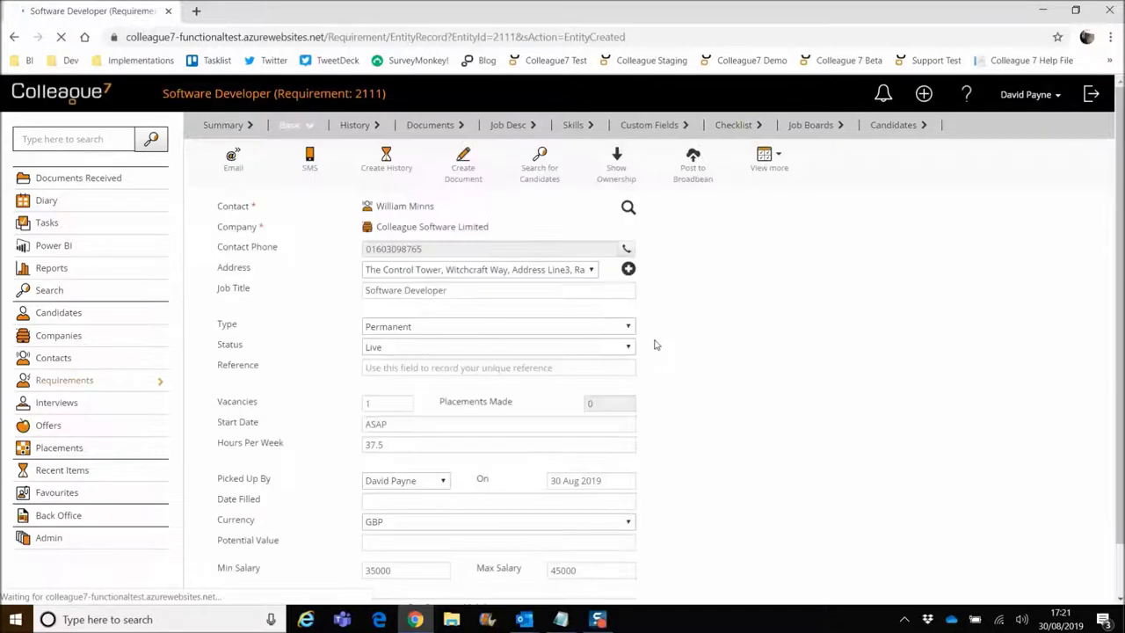
left_click(815, 126)
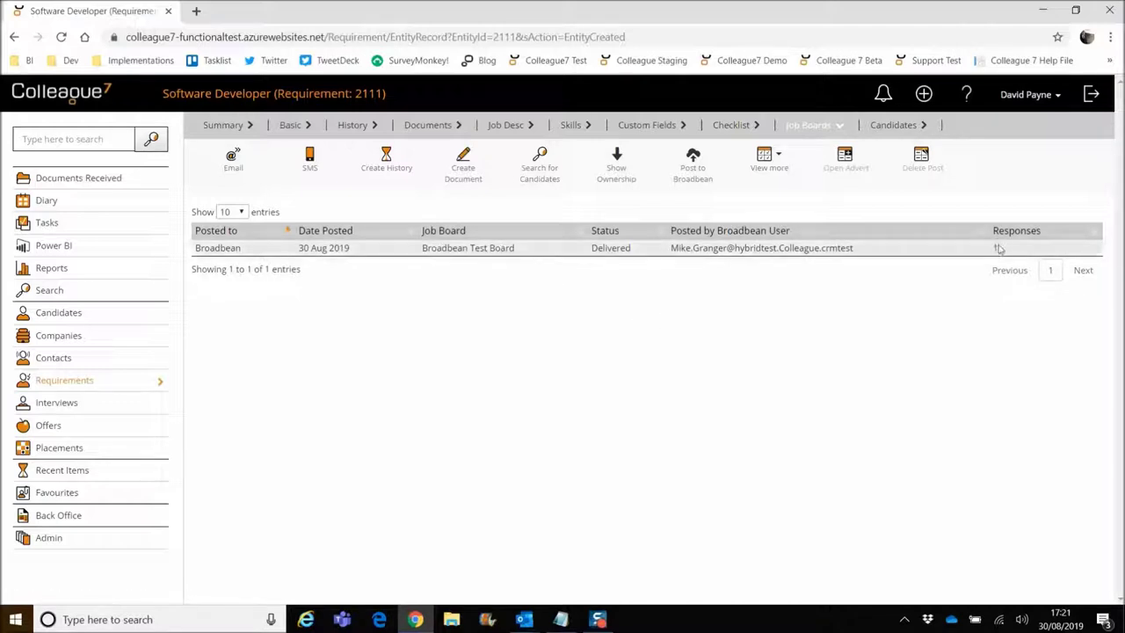
Longlist the applicant from the Broadbean Test Board posting and confirm parsing their CV.
left_click(563, 252)
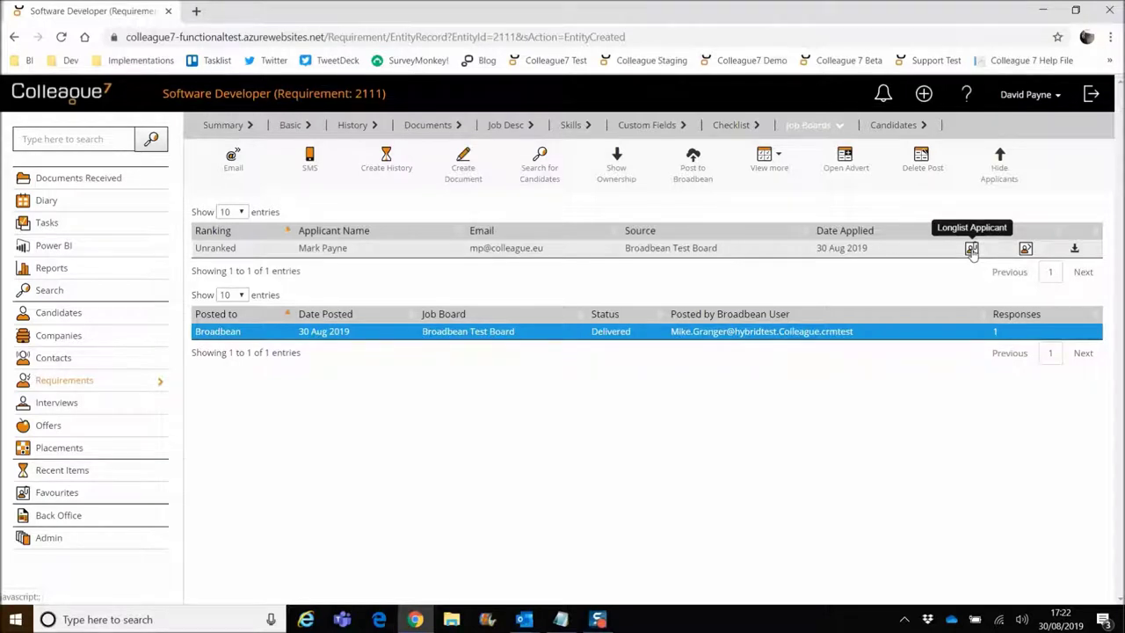
left_click(972, 249)
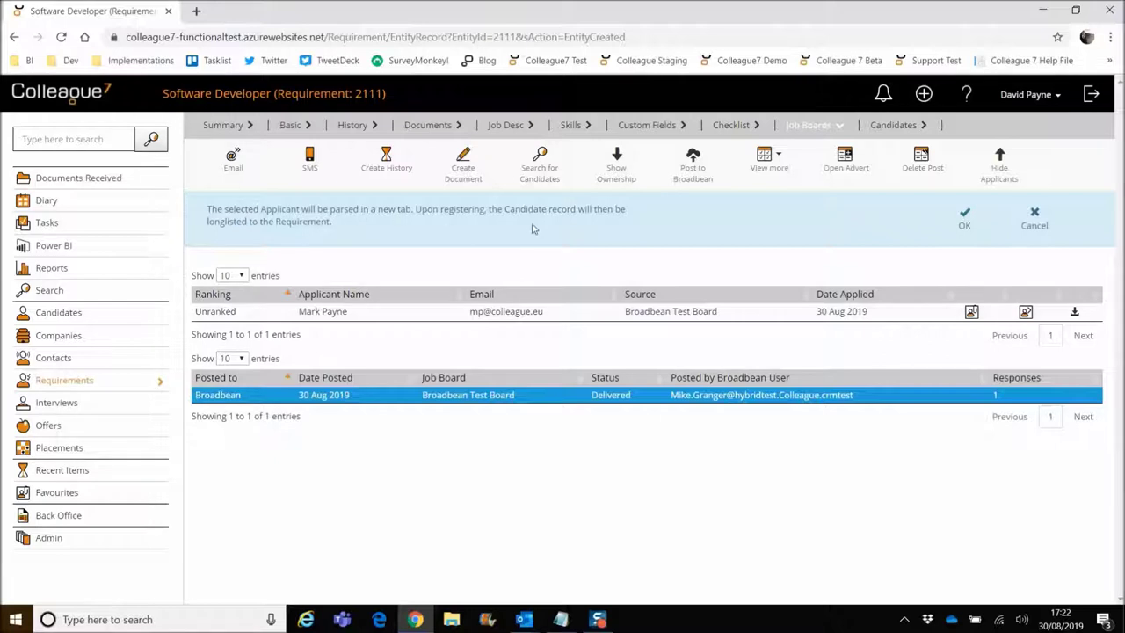
left_click(961, 225)
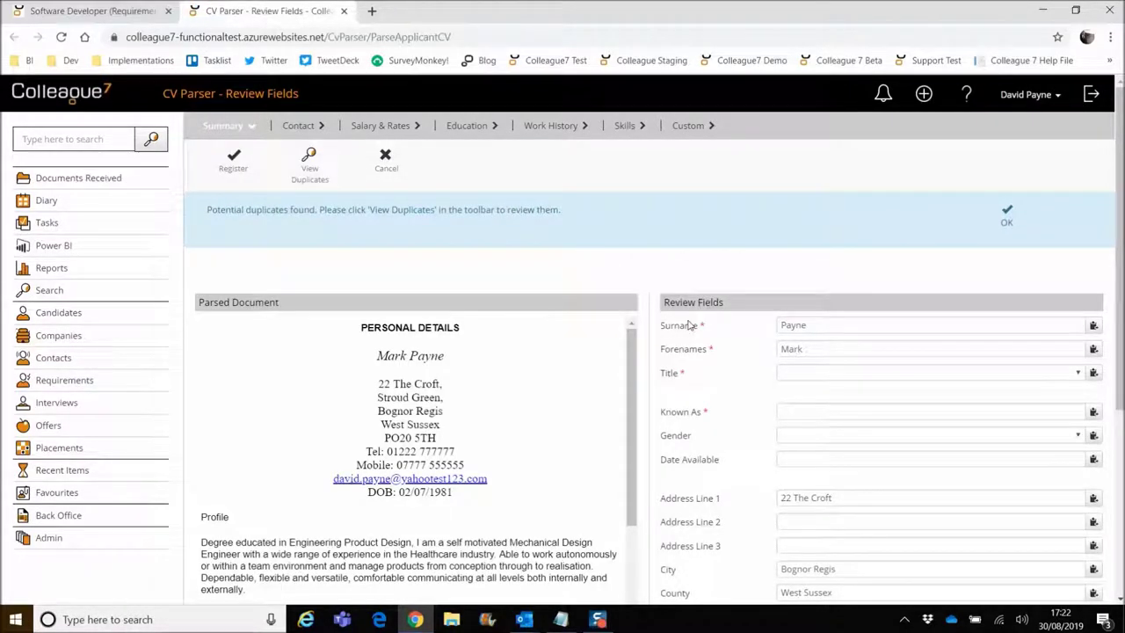
Set the applicant's title to Mr.
scroll(690, 334, "down", 3)
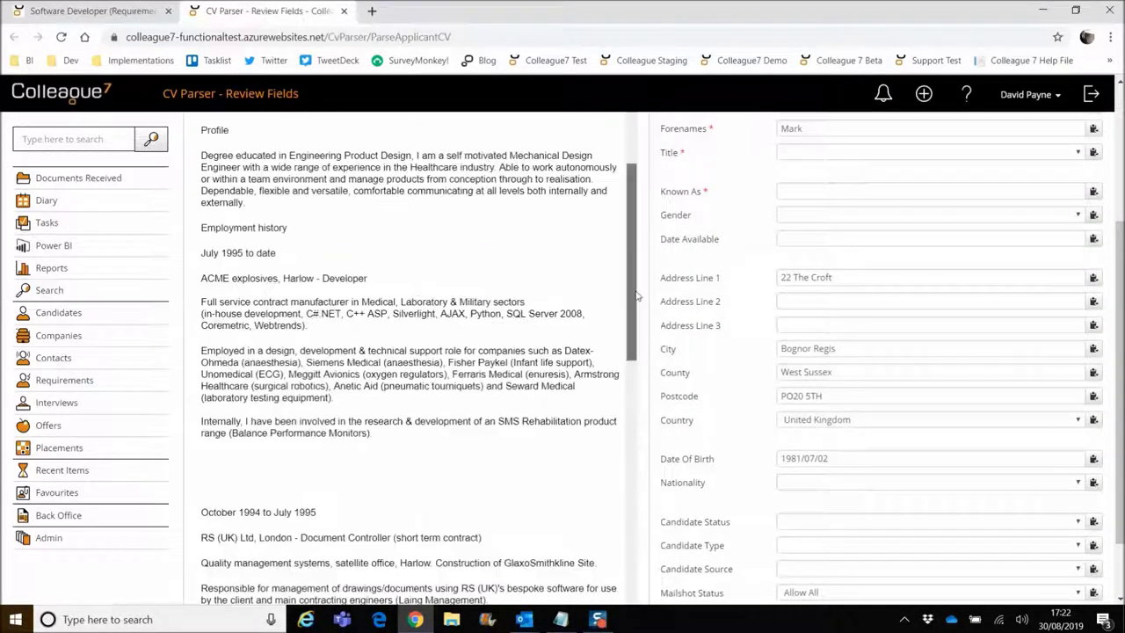
scroll(721, 332, "up", 3)
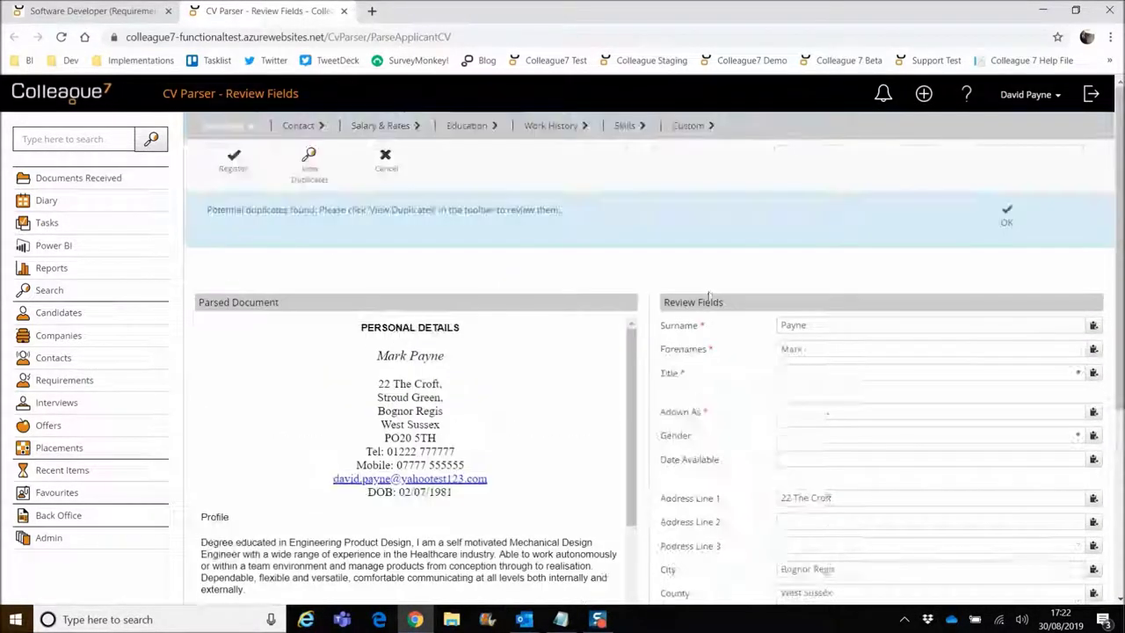
left_click(807, 378)
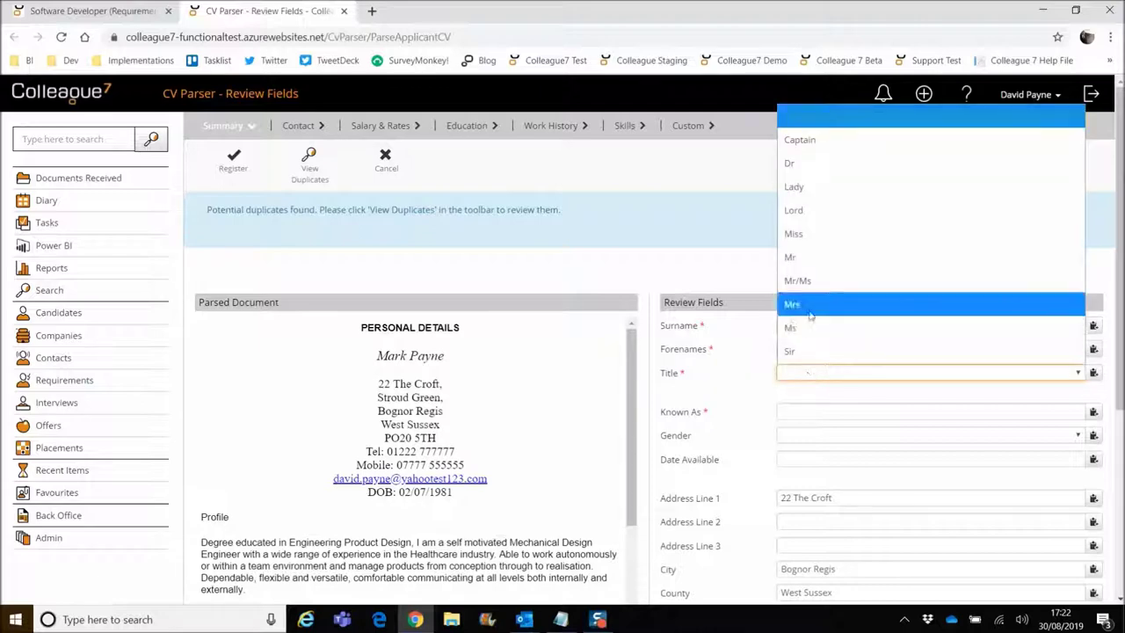
left_click(811, 254)
Copy the CV's Tel number into Direct Number, then list the potential duplicate candidates.
scroll(730, 419, "down", 1)
scroll(731, 419, "down", 3)
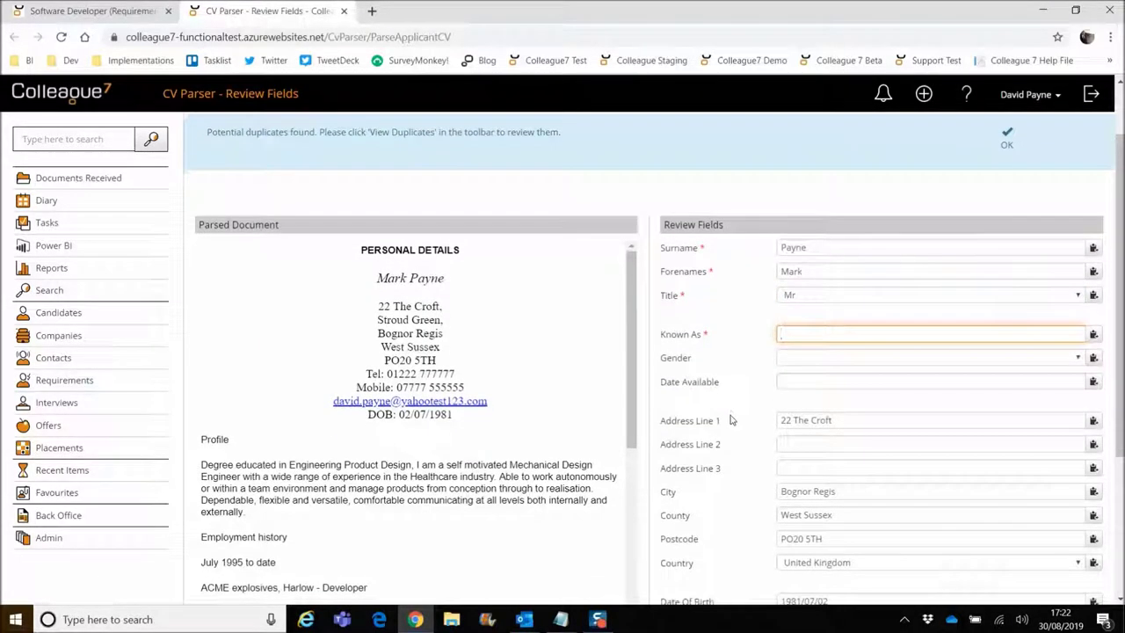
scroll(638, 355, "up", 4)
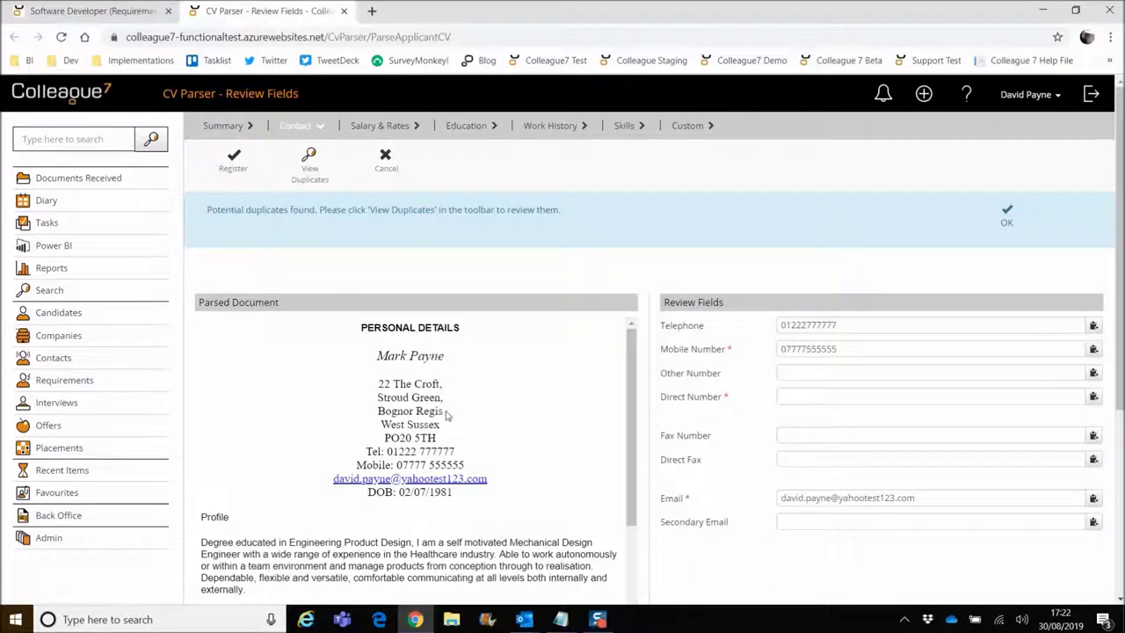
left_click_drag(388, 451, 456, 451)
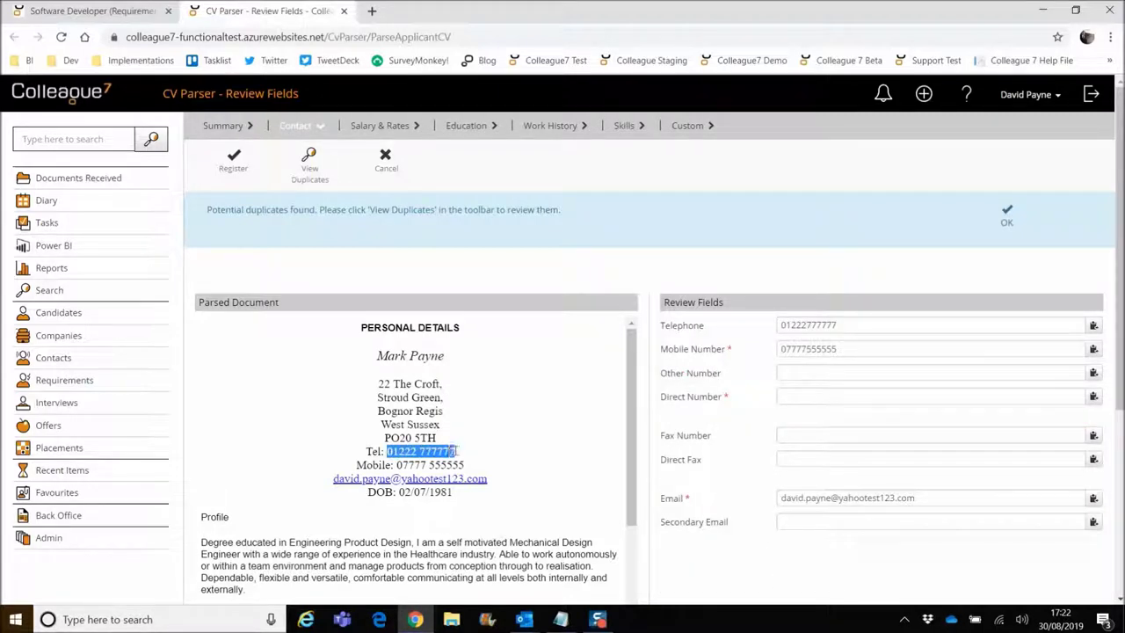
left_click(1094, 397)
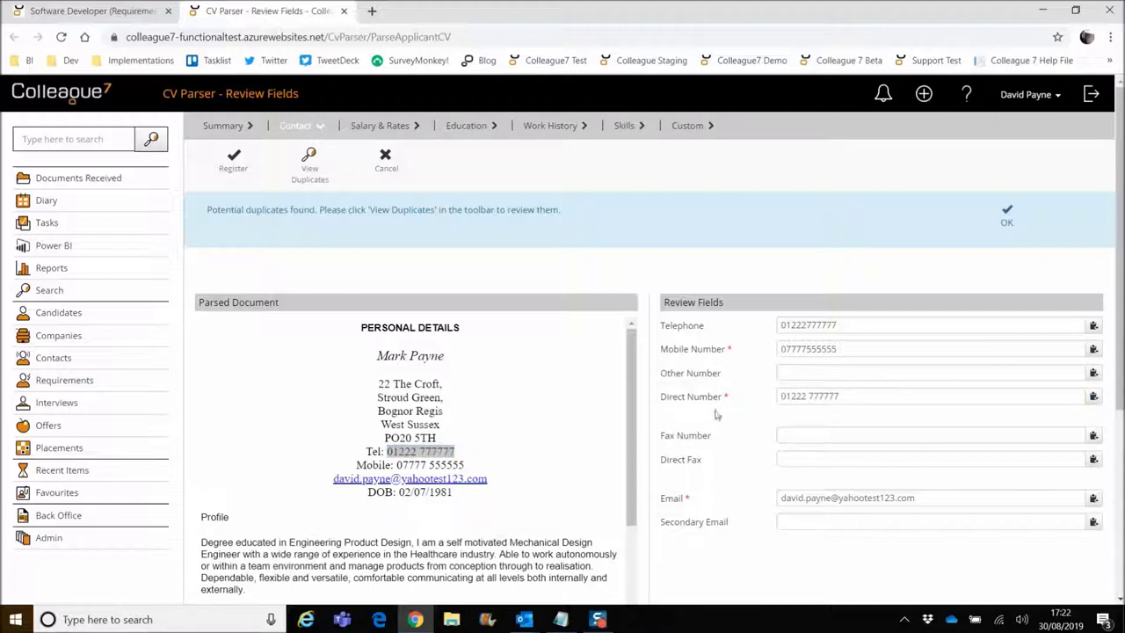
left_click(380, 127)
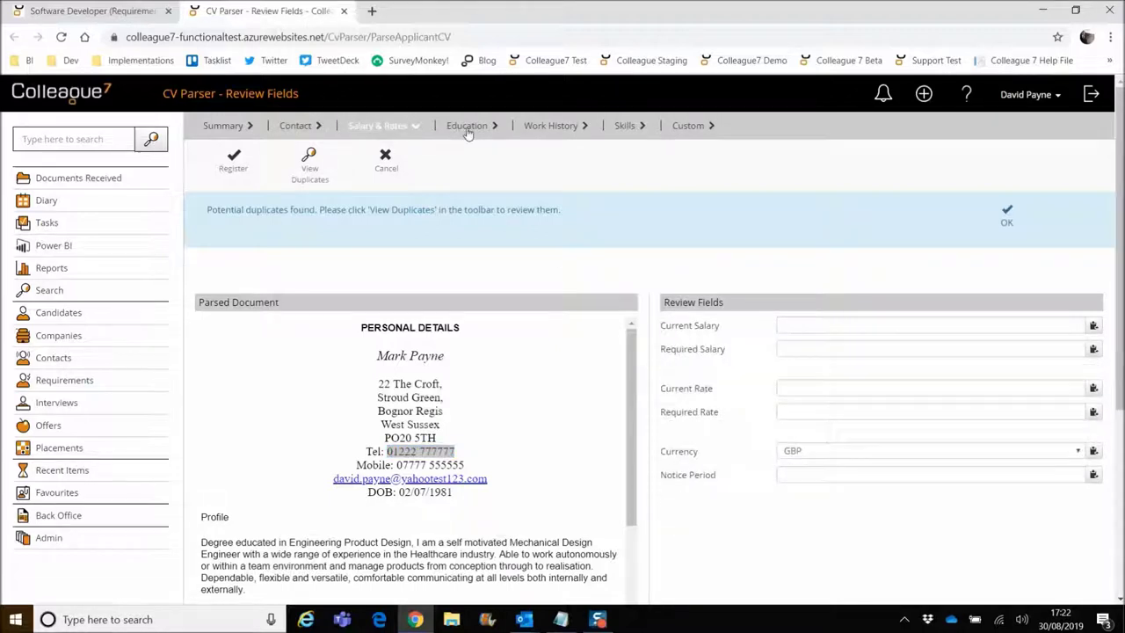
left_click(224, 127)
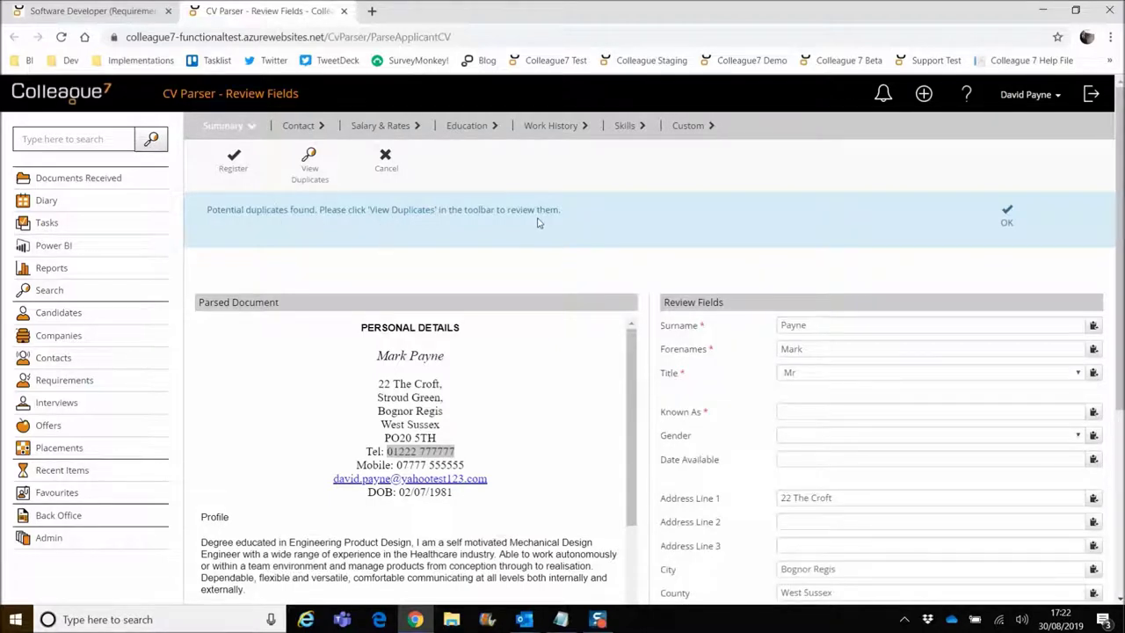
left_click(1008, 216)
left_click(312, 174)
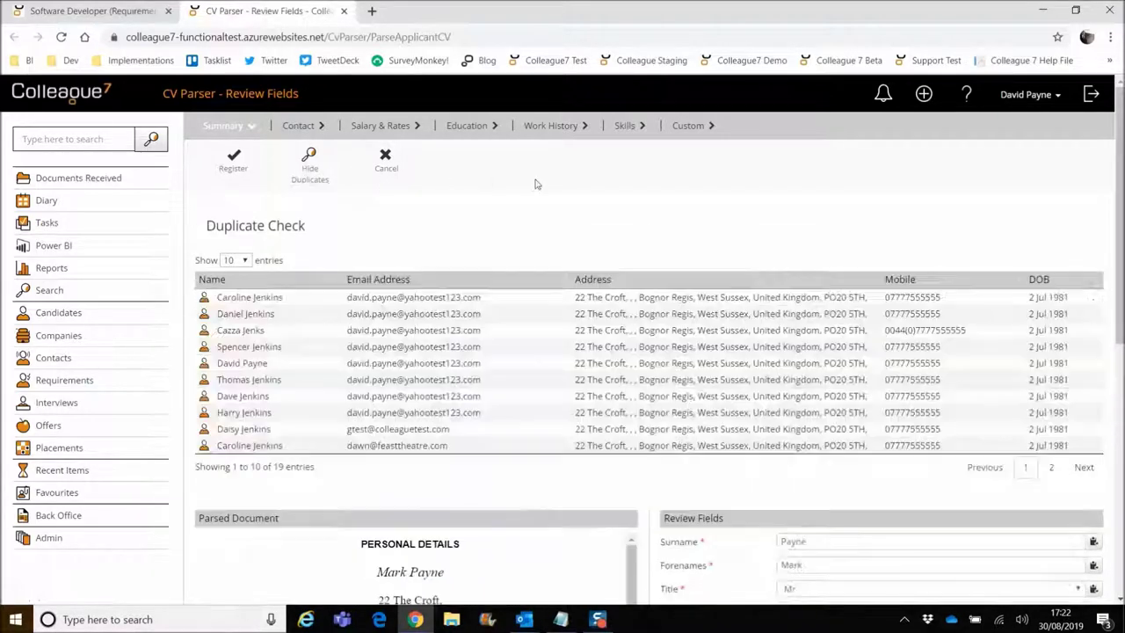
Hide the duplicate check list, then Register and confirm despite the potential duplicates.
left_click(509, 302)
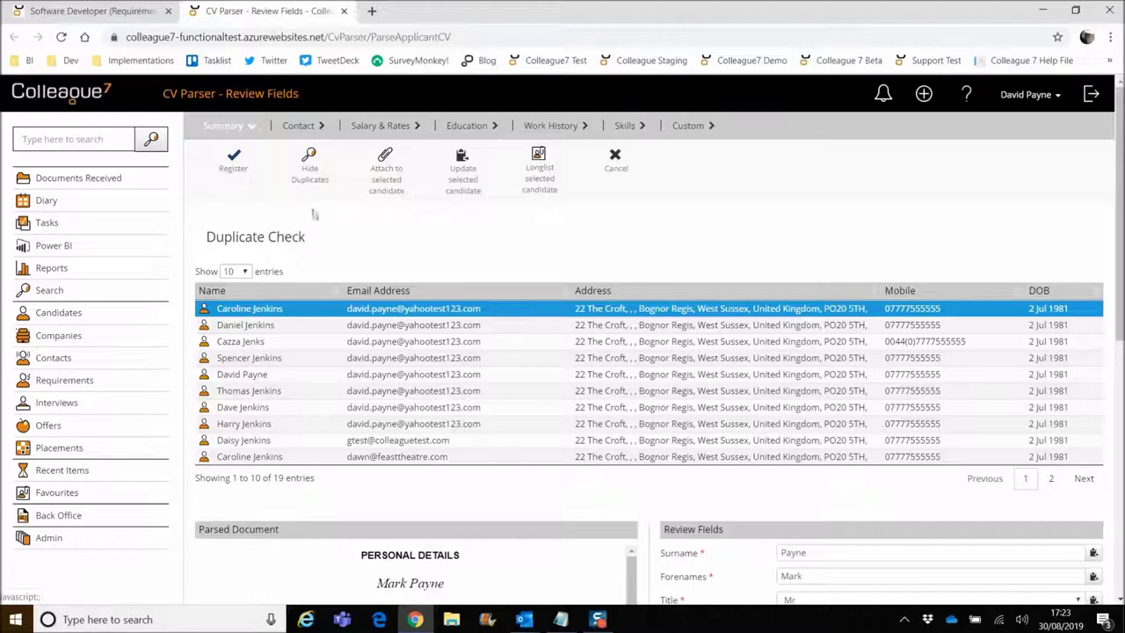
left_click(309, 174)
left_click(232, 162)
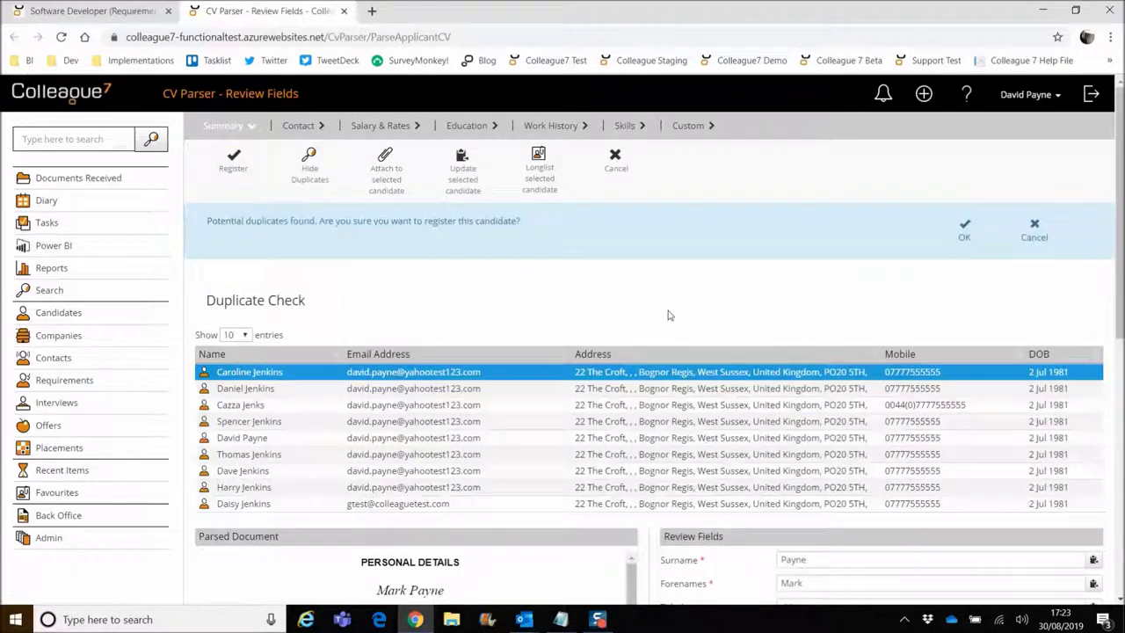
left_click(965, 231)
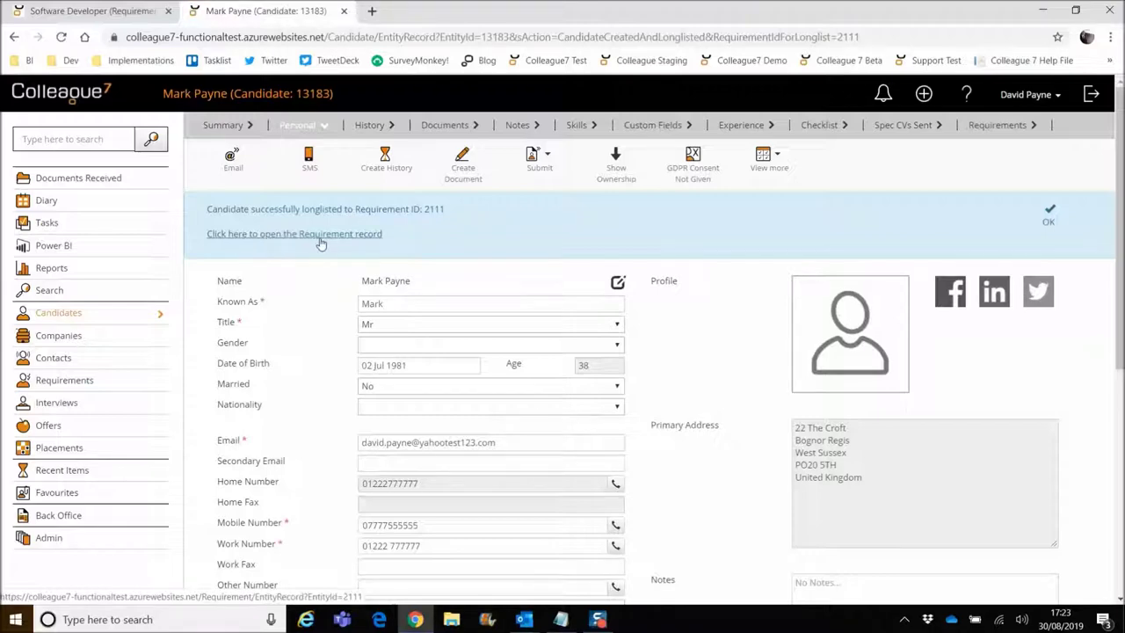
Review the Software Developer requirement's Candidates and Job Boards tabs, then hide the applicants table.
left_click(111, 13)
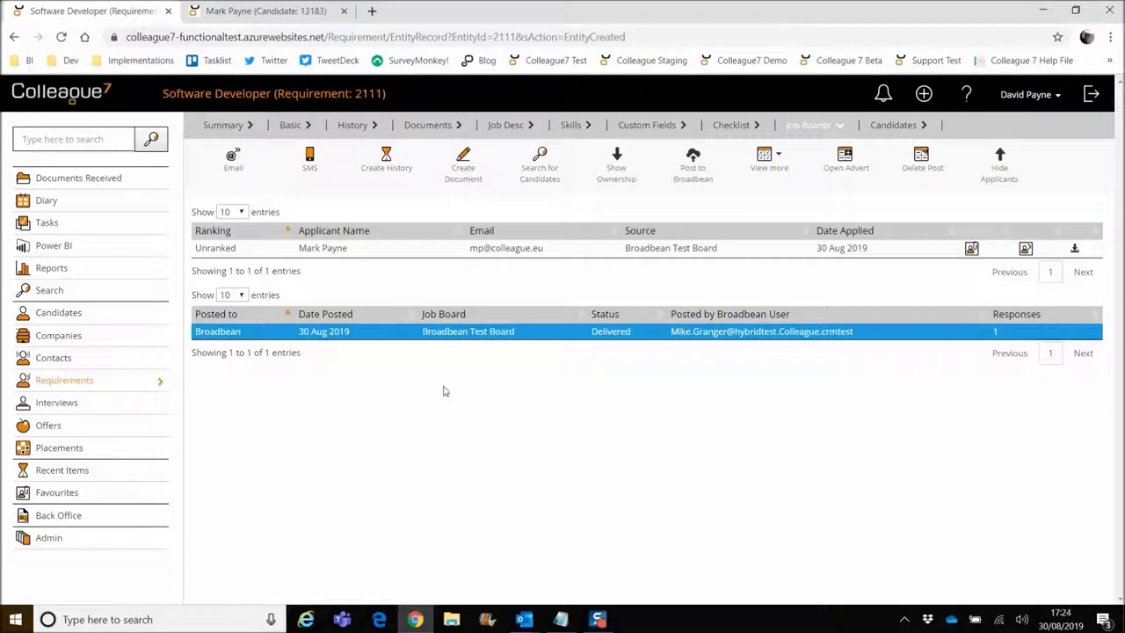
left_click(897, 130)
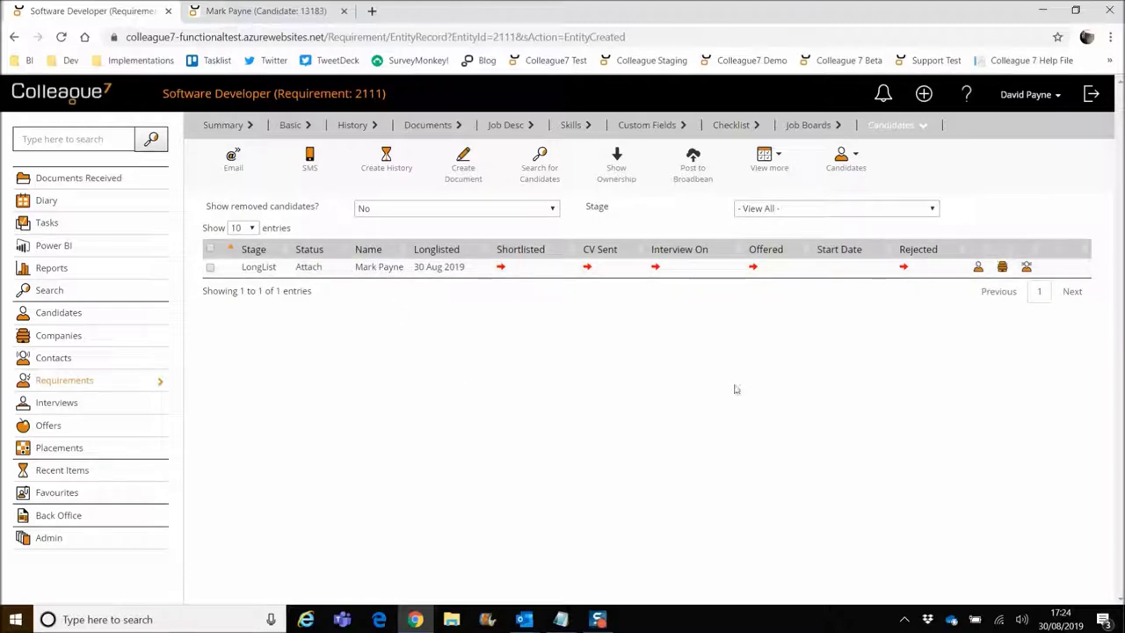
left_click(799, 127)
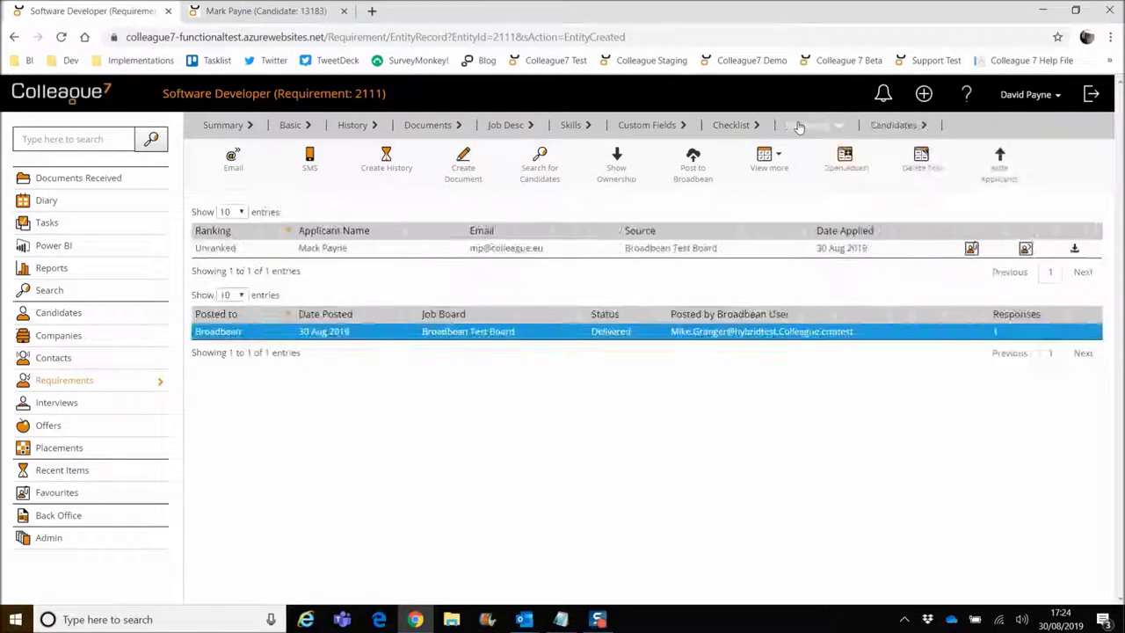
left_click(998, 180)
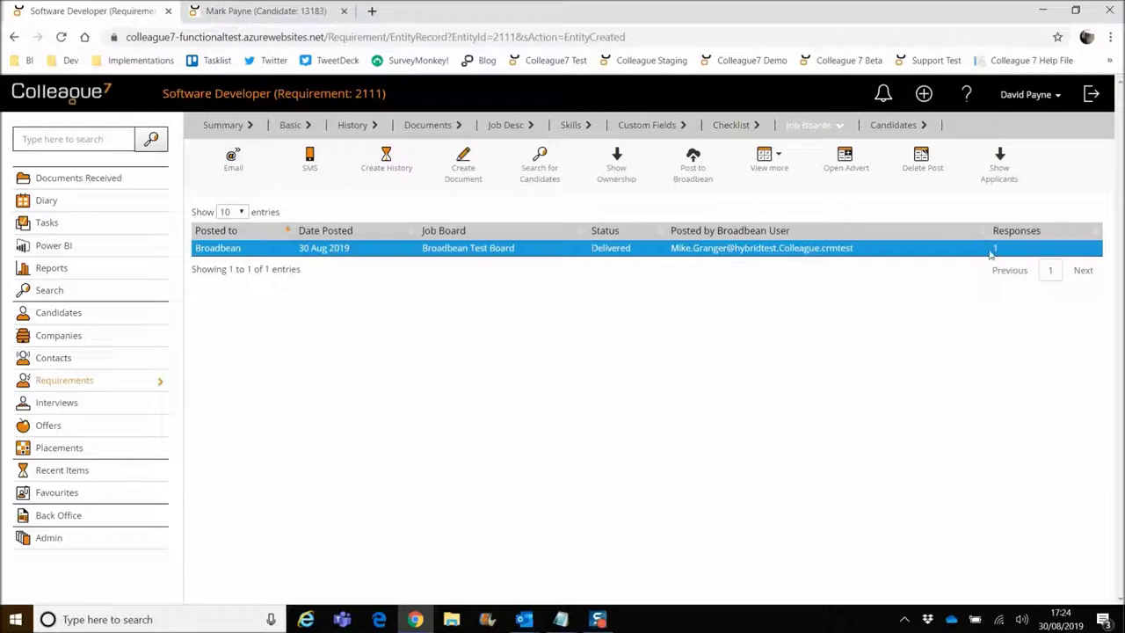
Close the new candidate's record and show the requirement's Candidates list.
left_click(272, 12)
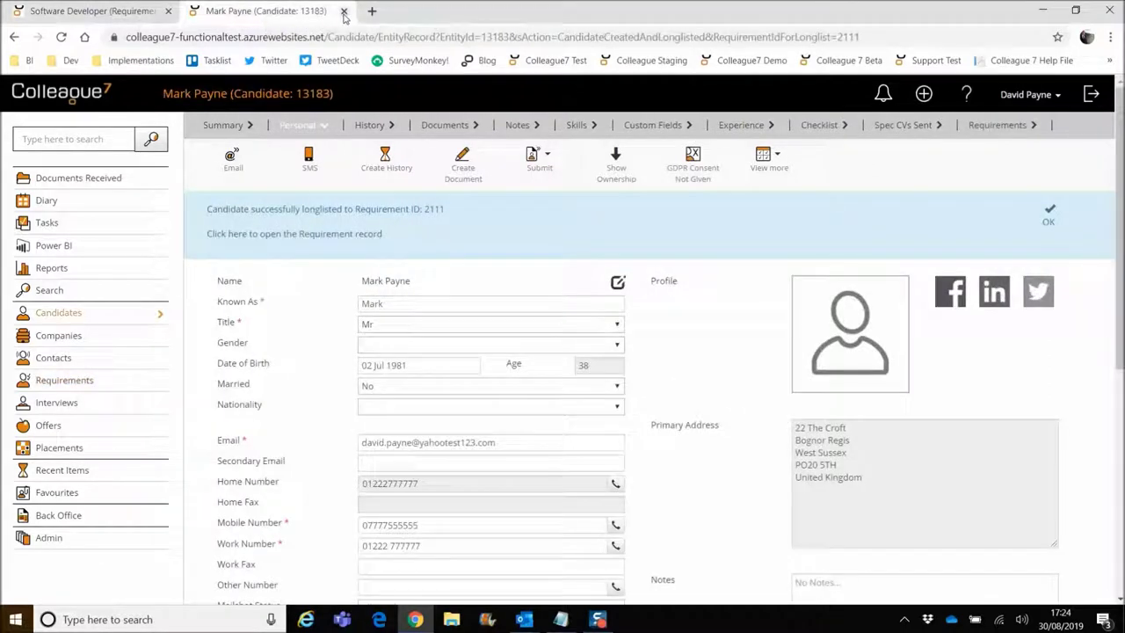
left_click(344, 11)
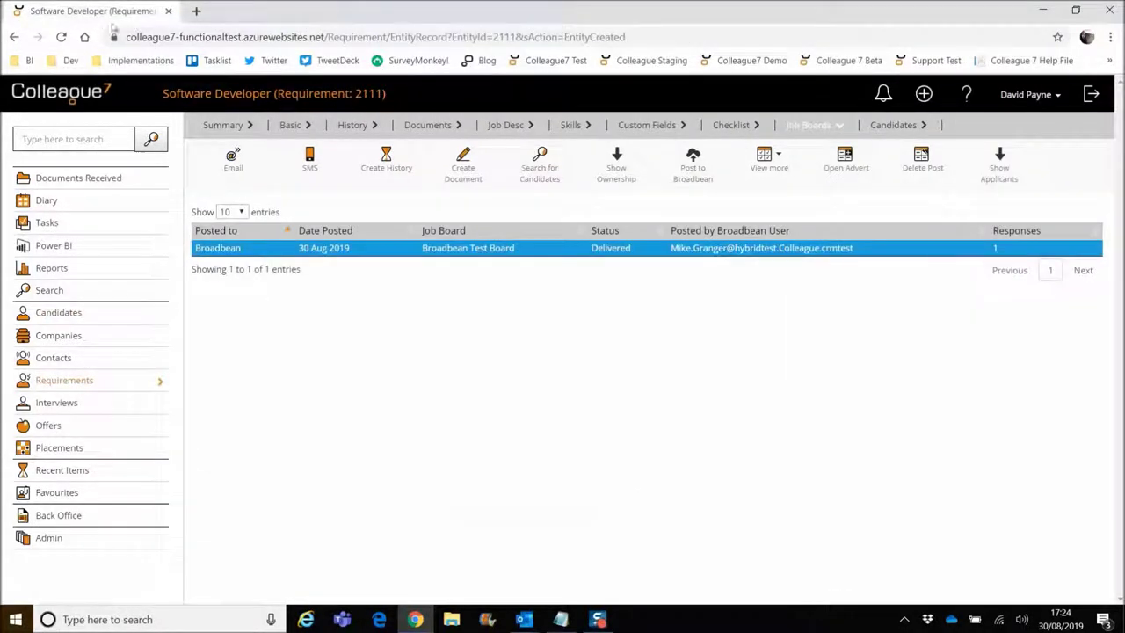
left_click(905, 130)
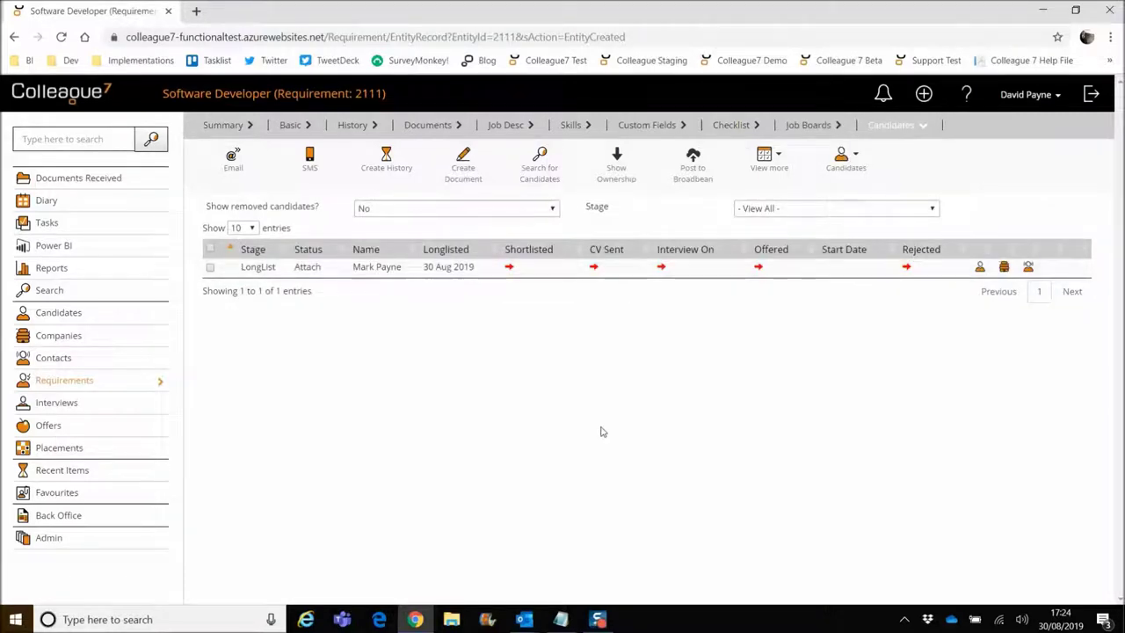